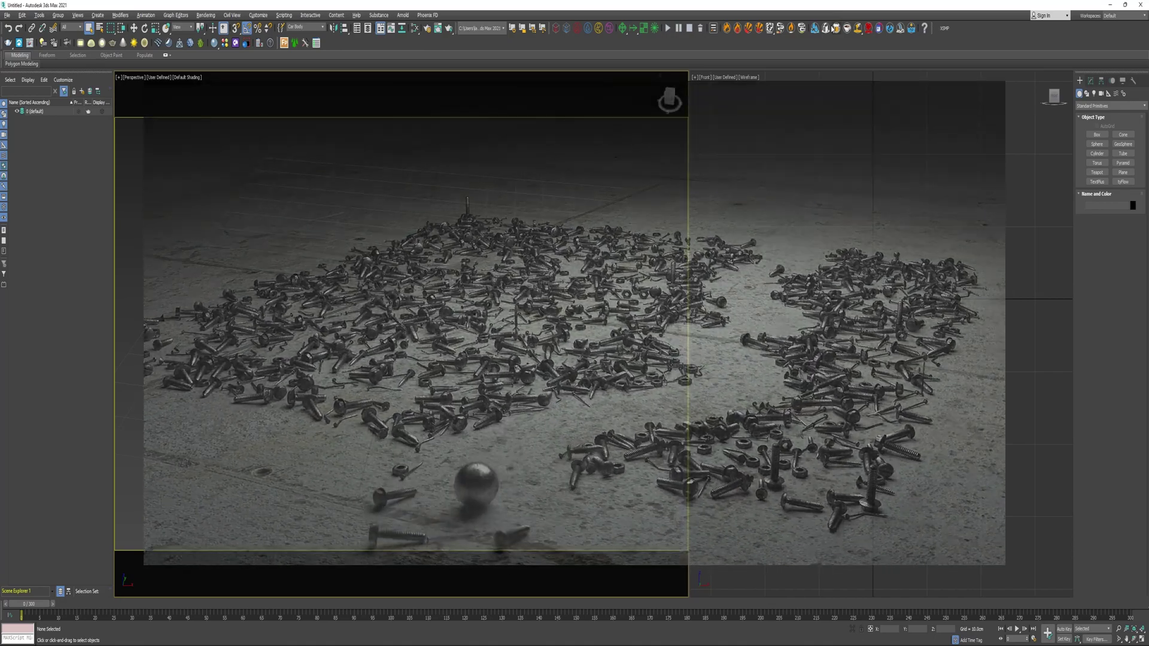
Create a standard Sphere in the perspective view and raise it above the grid.
left_click(98, 15)
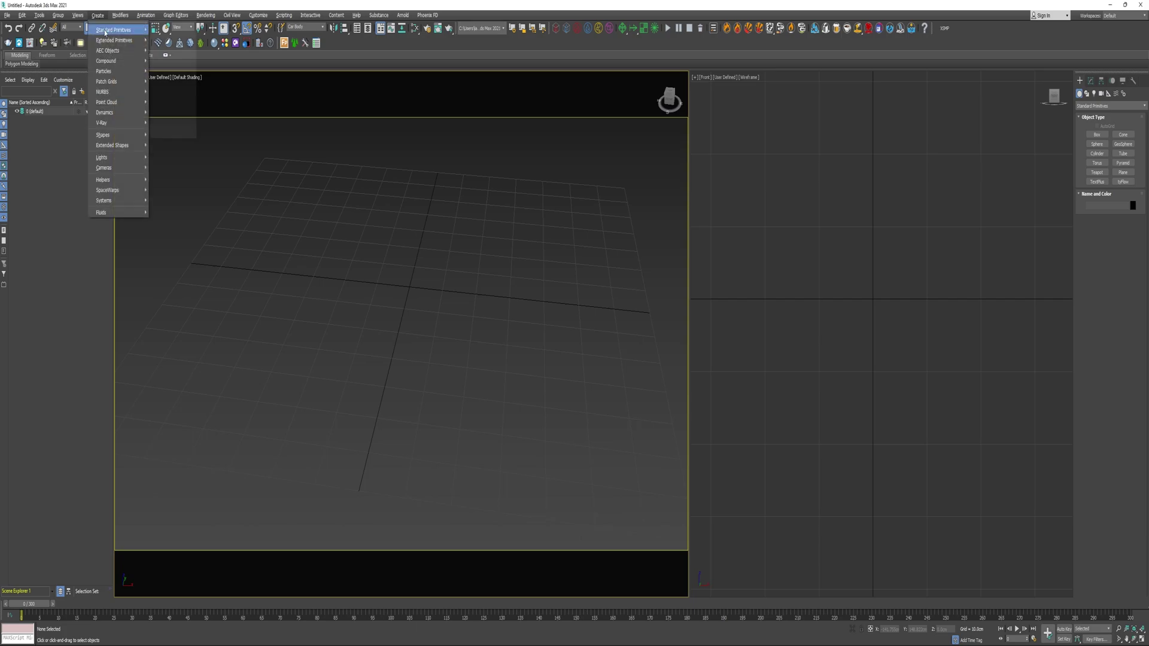
mouse_move(120, 30)
left_click(164, 50)
left_click_drag(164, 248, 177, 248)
key("w")
scroll(725, 271, "up", 3)
left_click_drag(724, 270, 727, 241)
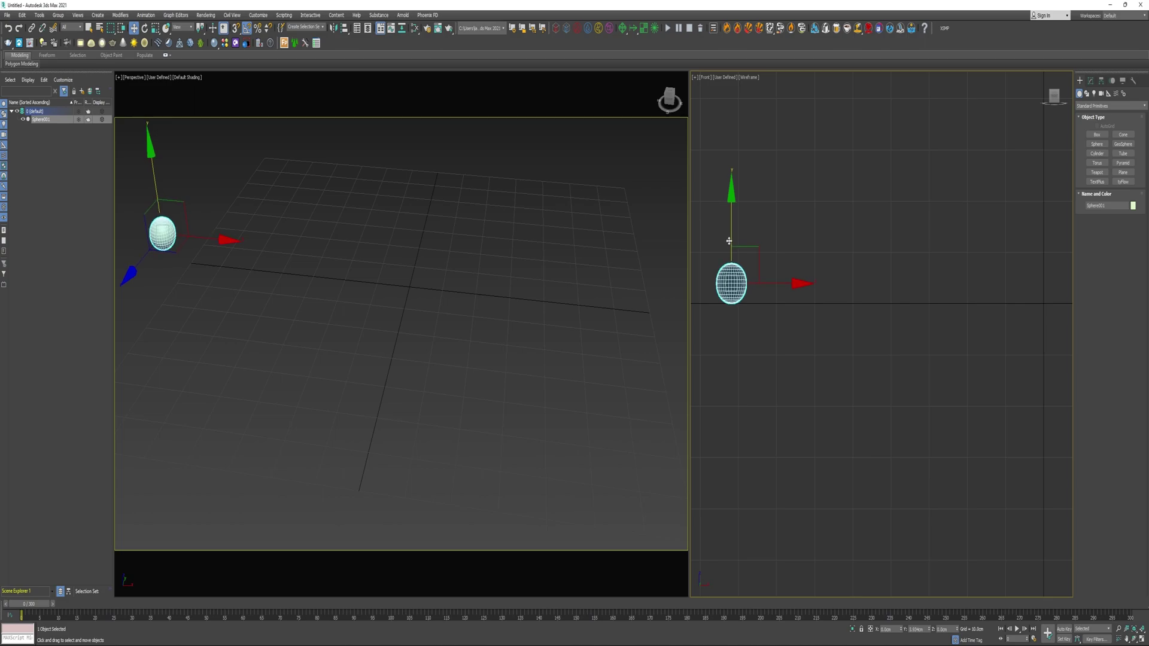
Draw a large tyIcon plane across the grid from the tyFlow helpers and lift it up.
left_click(1108, 93)
left_click(1101, 106)
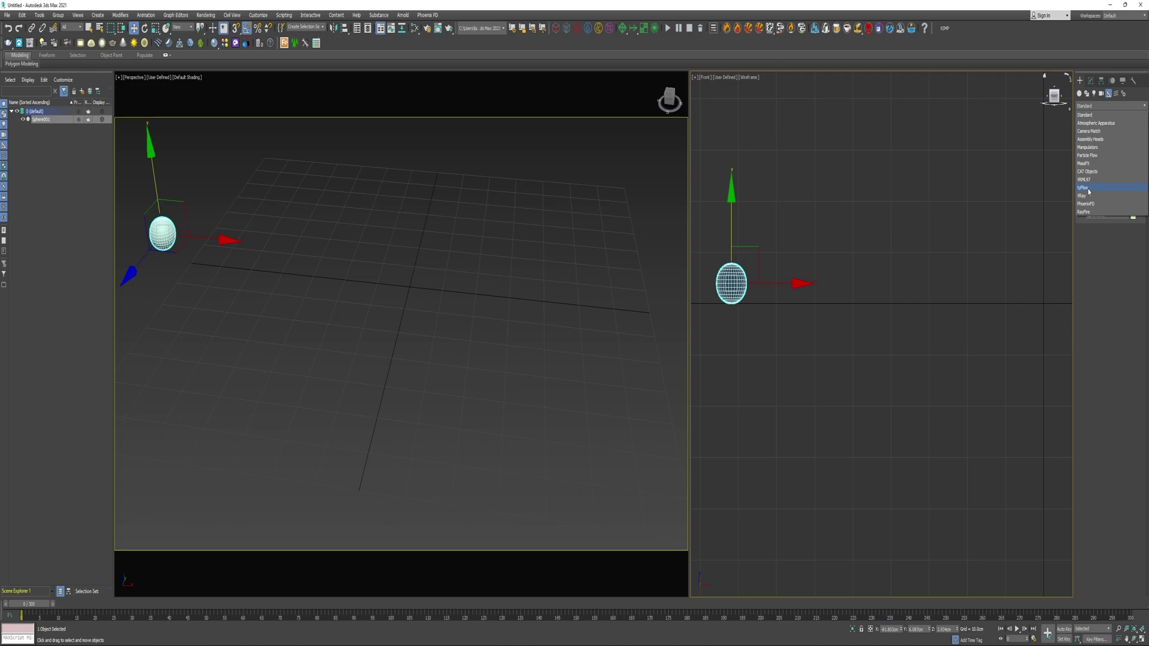
left_click(1084, 188)
left_click(1097, 134)
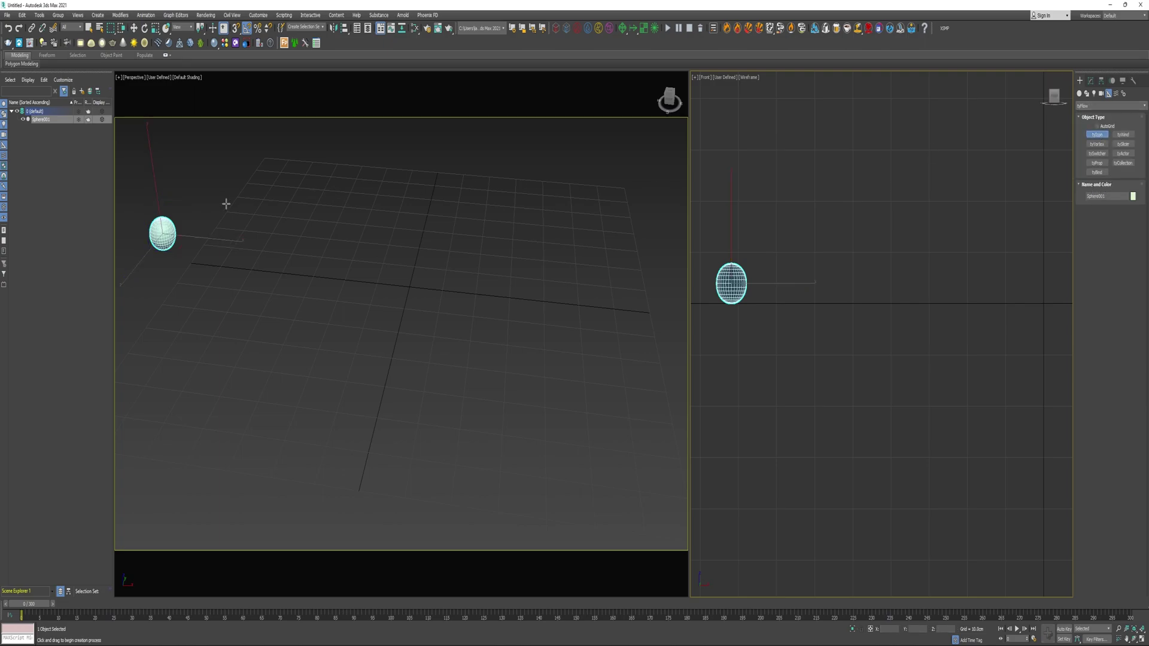
left_click_drag(239, 194, 673, 410)
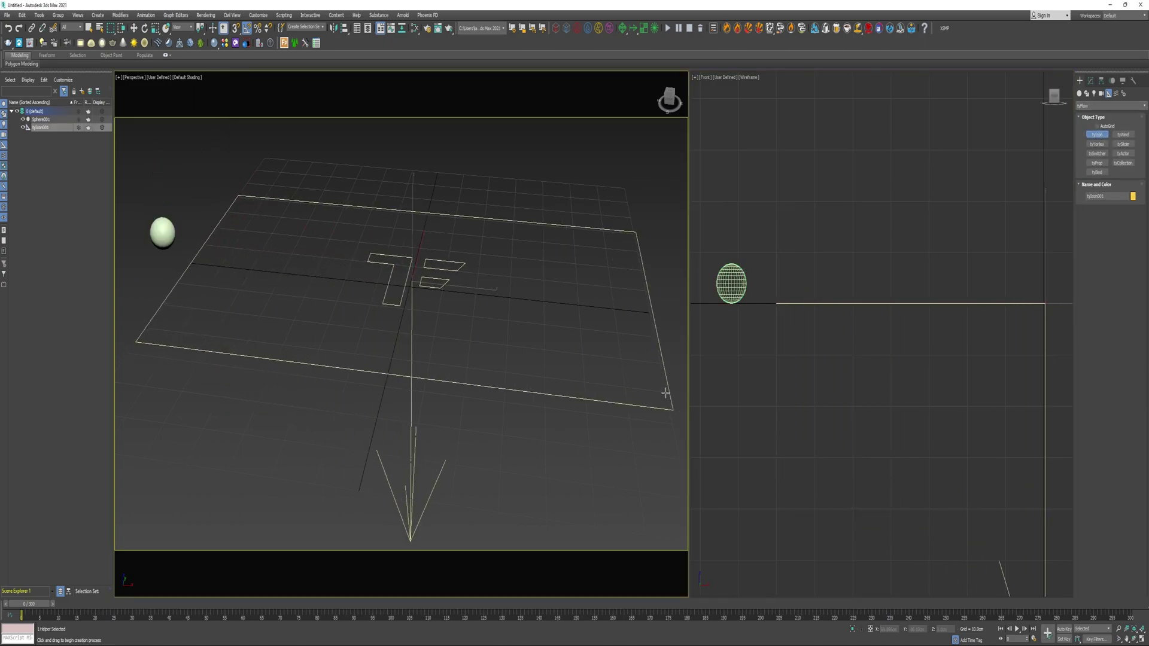
key("w")
left_click_drag(408, 235, 408, 229)
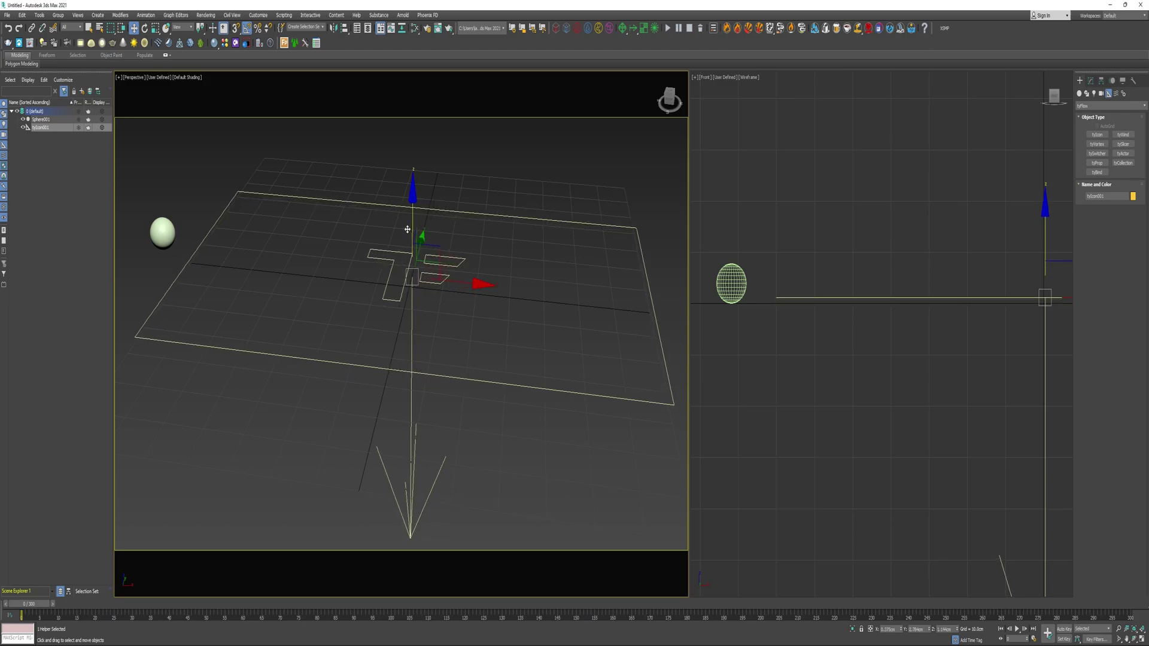
Place a tyFlow object and dock its enlarged editor beside the viewport.
left_click(1079, 94)
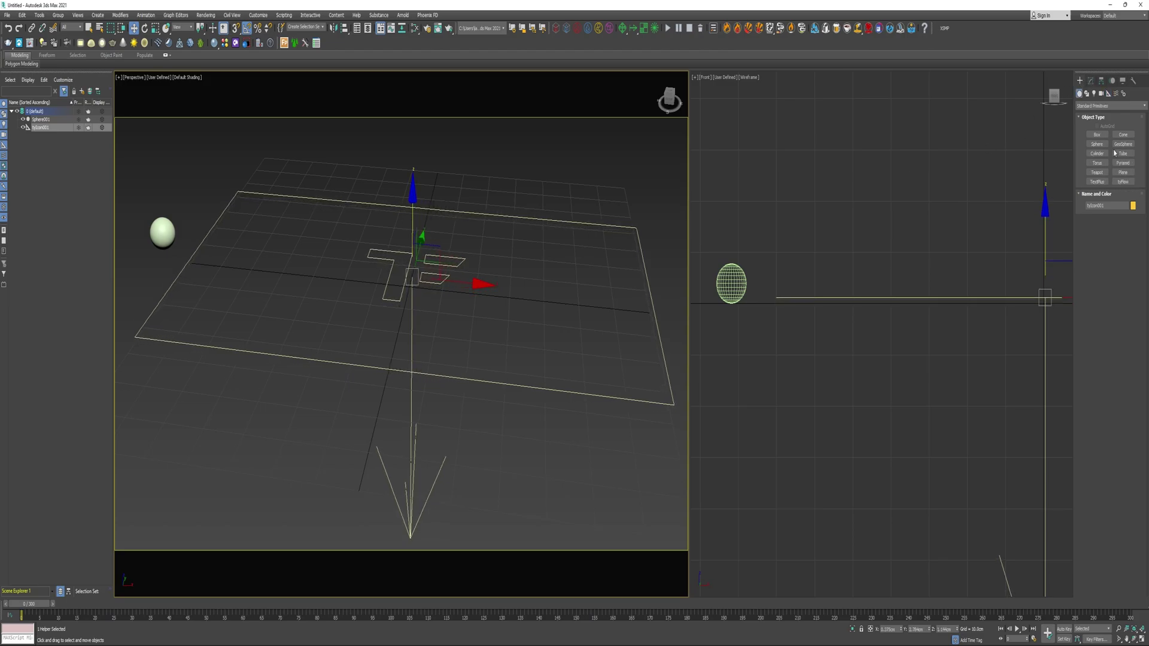
left_click(1123, 181)
left_click(607, 185)
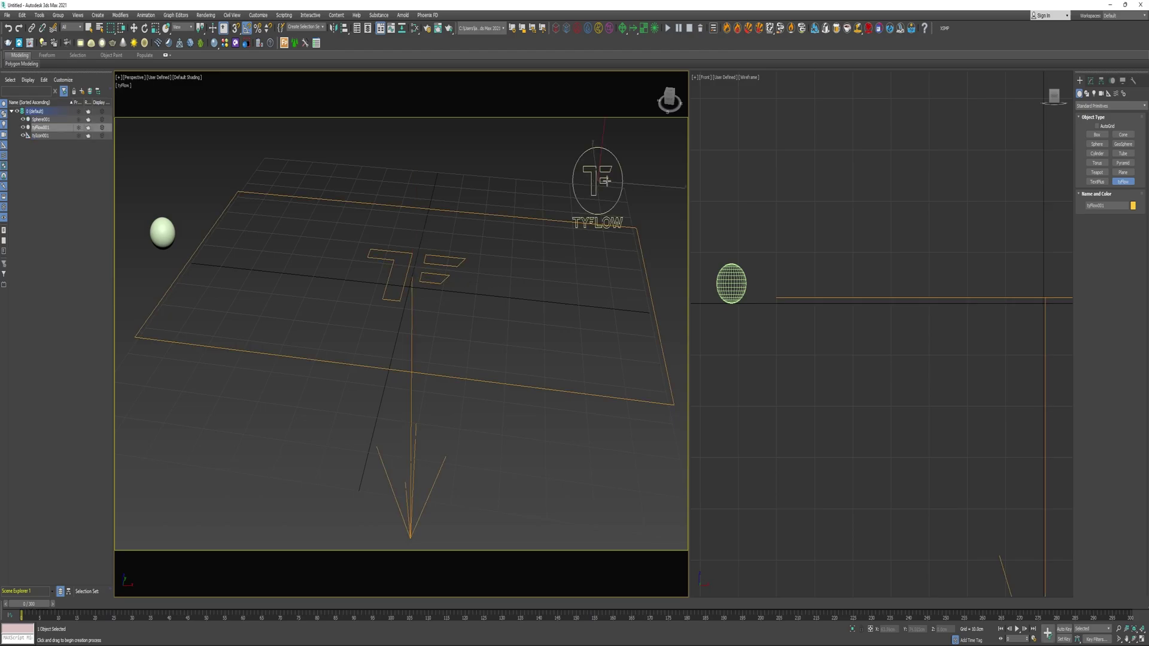
left_click_drag(538, 157, 838, 6)
left_click_drag(832, 351, 832, 596)
Add a Birth Objects event using Sphere001 as the source, then hide the sphere.
left_click_drag(710, 557, 728, 82)
left_click(1013, 127)
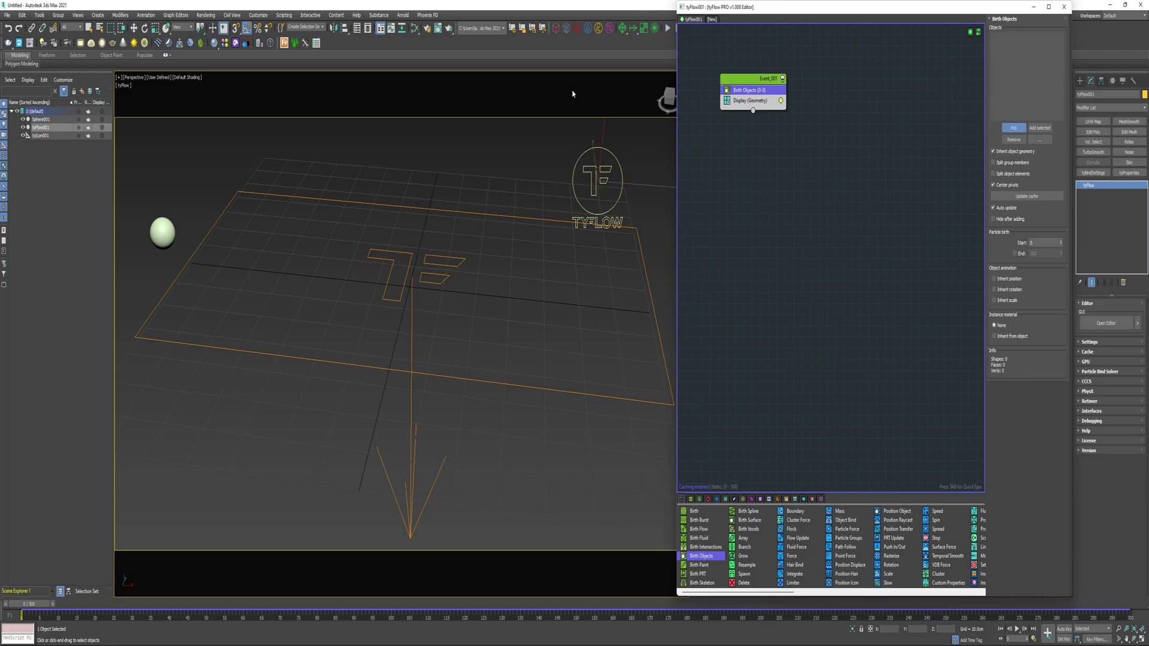
left_click(172, 234)
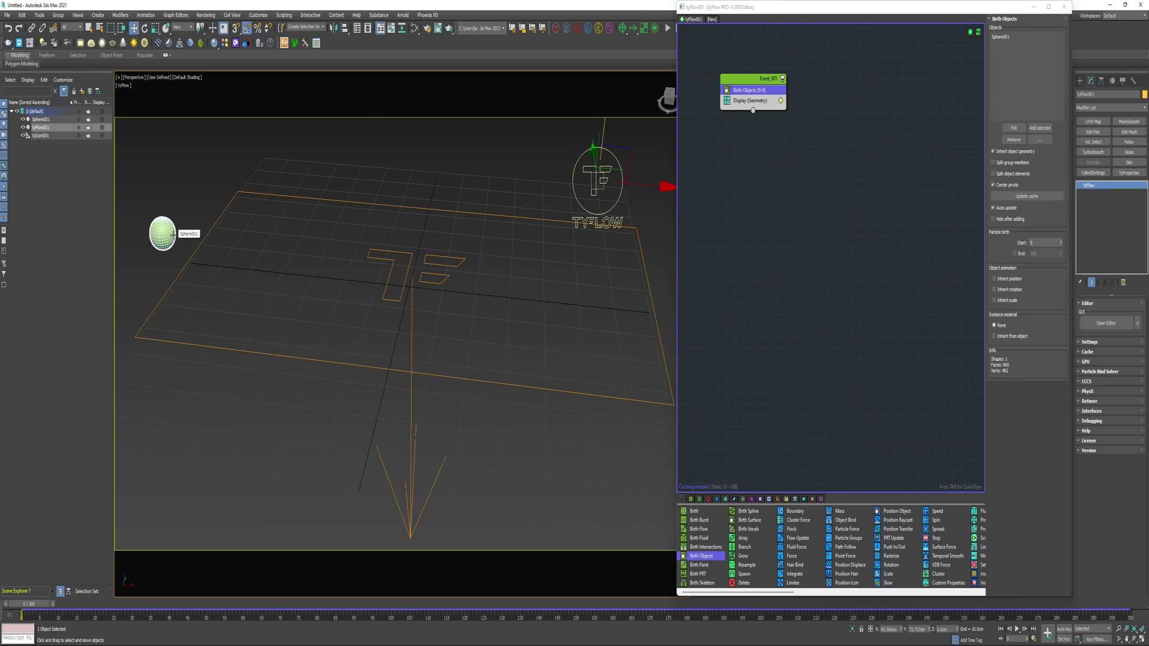
left_click(22, 120)
Add a Spin operator with a world-space Y=1 spin axis and interpolation 3.8.
left_click_drag(937, 520, 742, 102)
left_click(1026, 178)
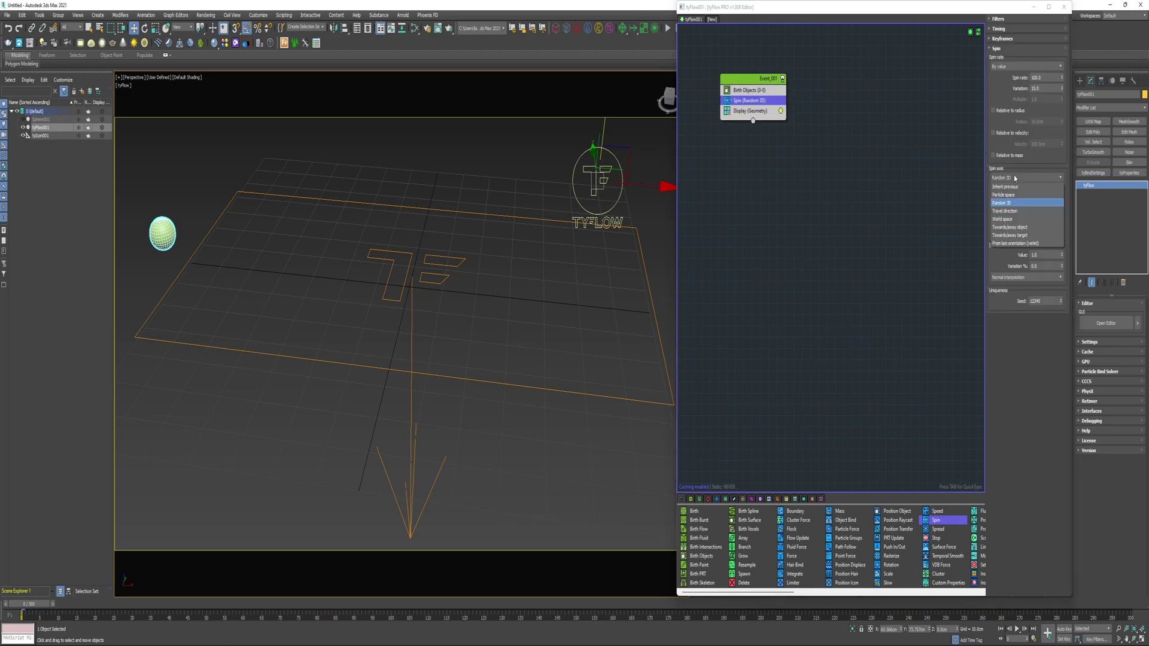
left_click(1015, 220)
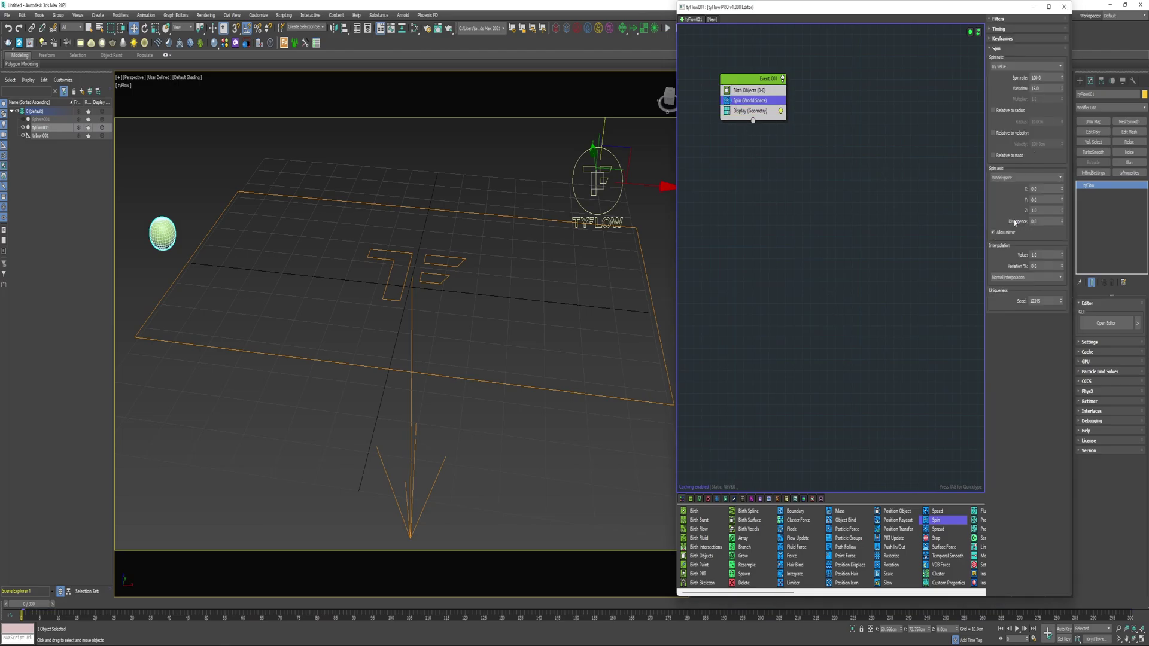
double_click(1043, 210)
double_click(1044, 210)
double_click(1045, 199)
key("Return")
left_click(1039, 255)
type("3.8")
key("Return")
Set the spin rate to 350 and the Spin timing to Continuous.
double_click(1033, 78)
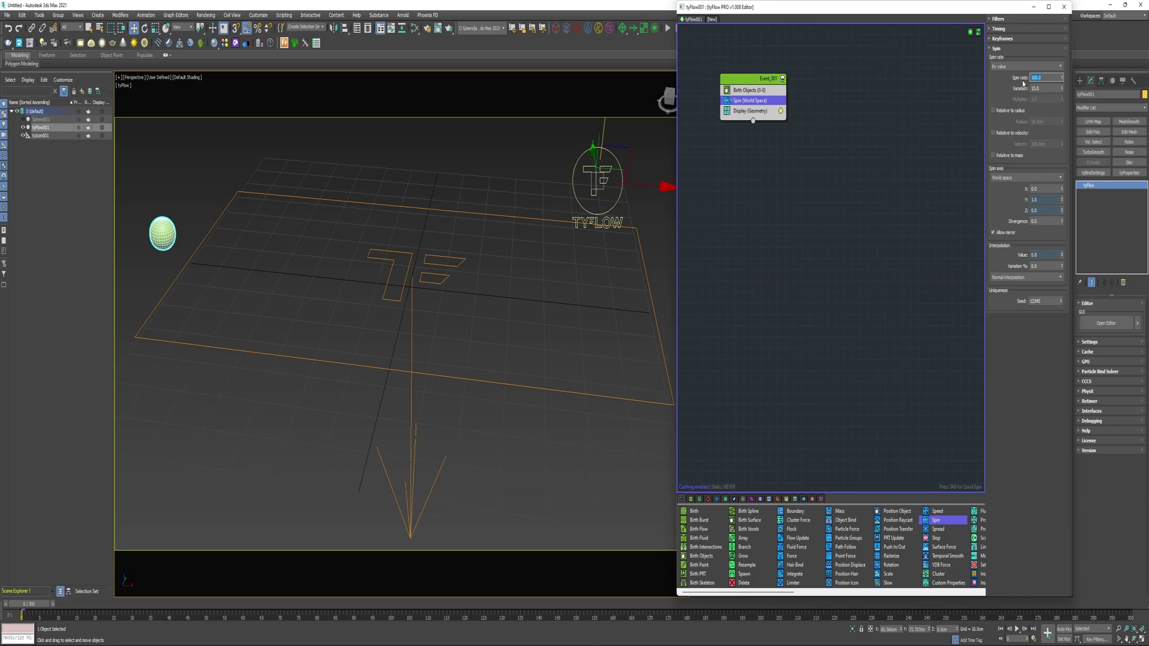
type("350")
key("Return")
left_click(998, 29)
left_click(1024, 40)
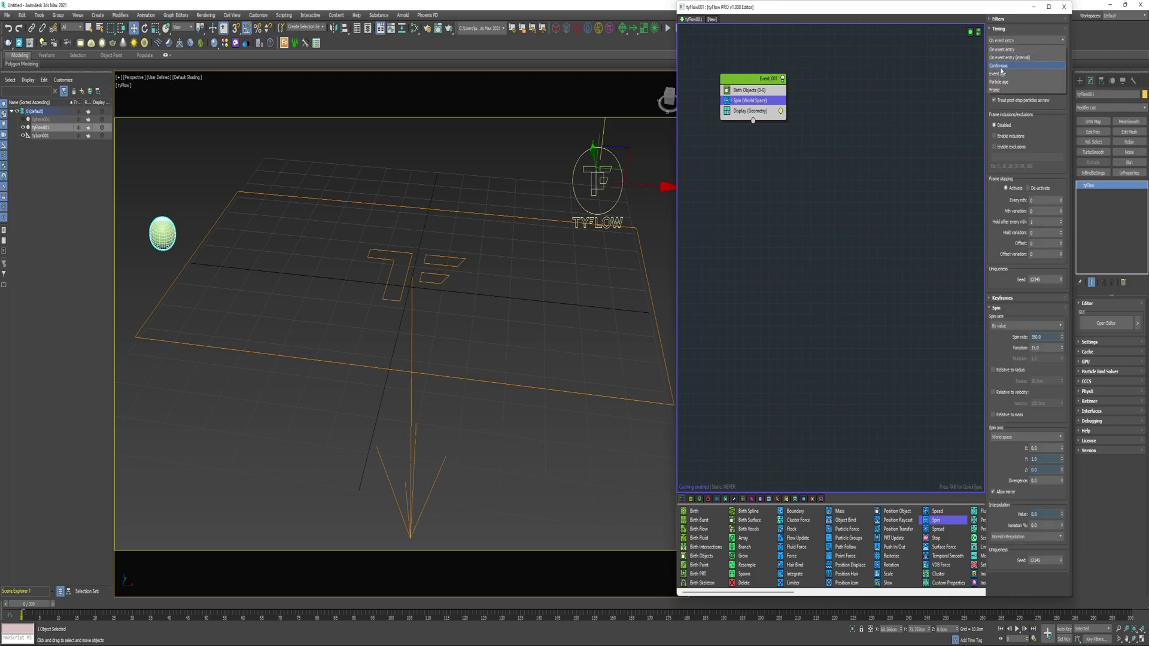
left_click(999, 65)
scroll(890, 561, "right", 3)
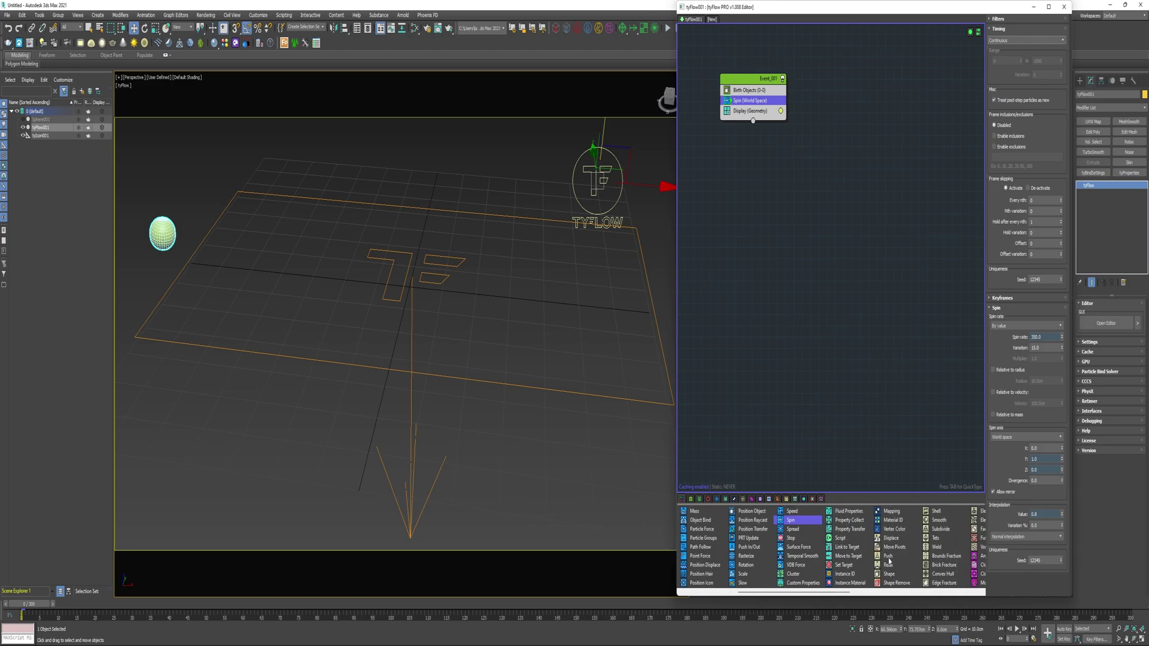
scroll(909, 559, "right", 3)
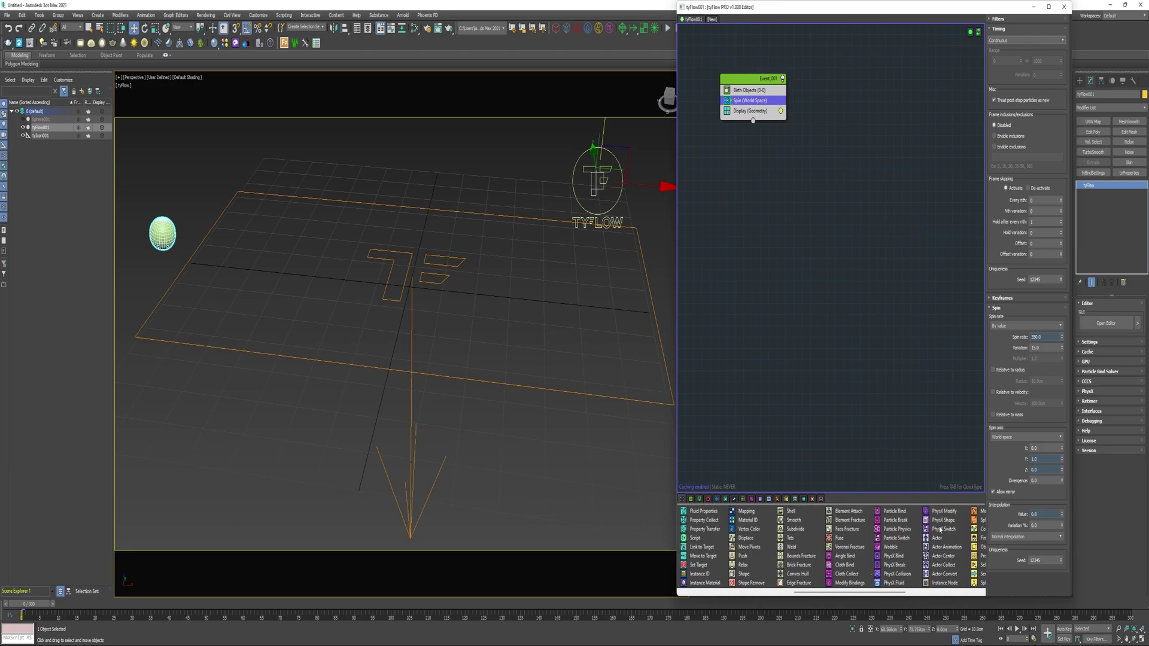
Add a PhysX Shape (convex hull) and a Spawn operator to Event_001.
left_click_drag(940, 529, 752, 96)
left_click(76, 542)
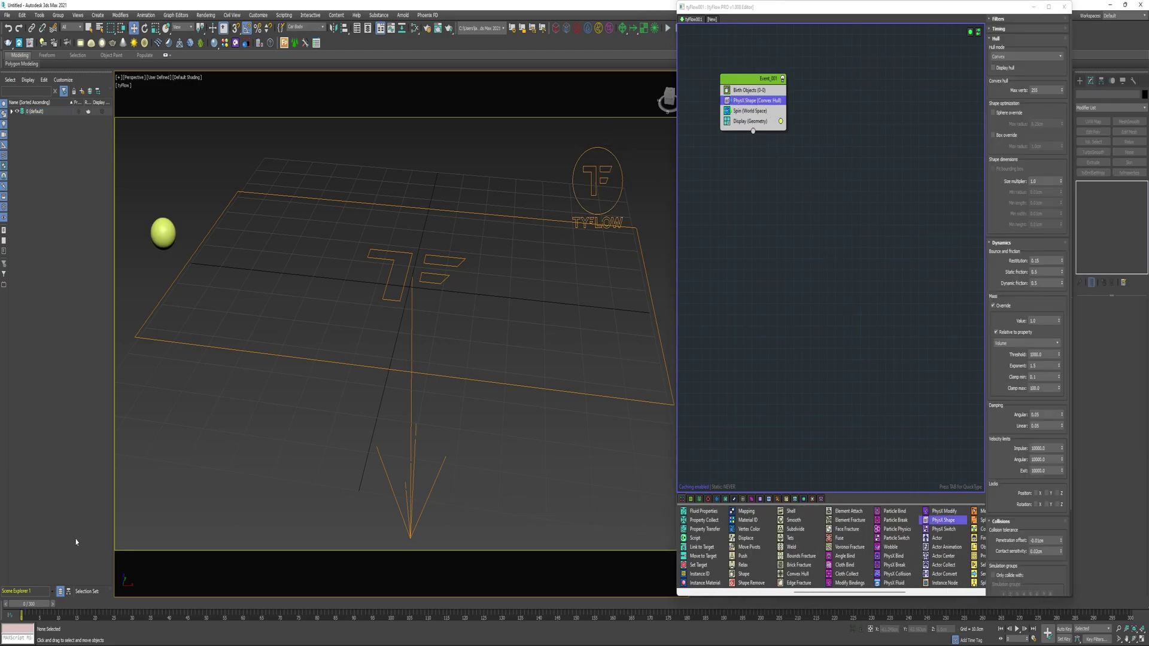
scroll(741, 573, "left", 6)
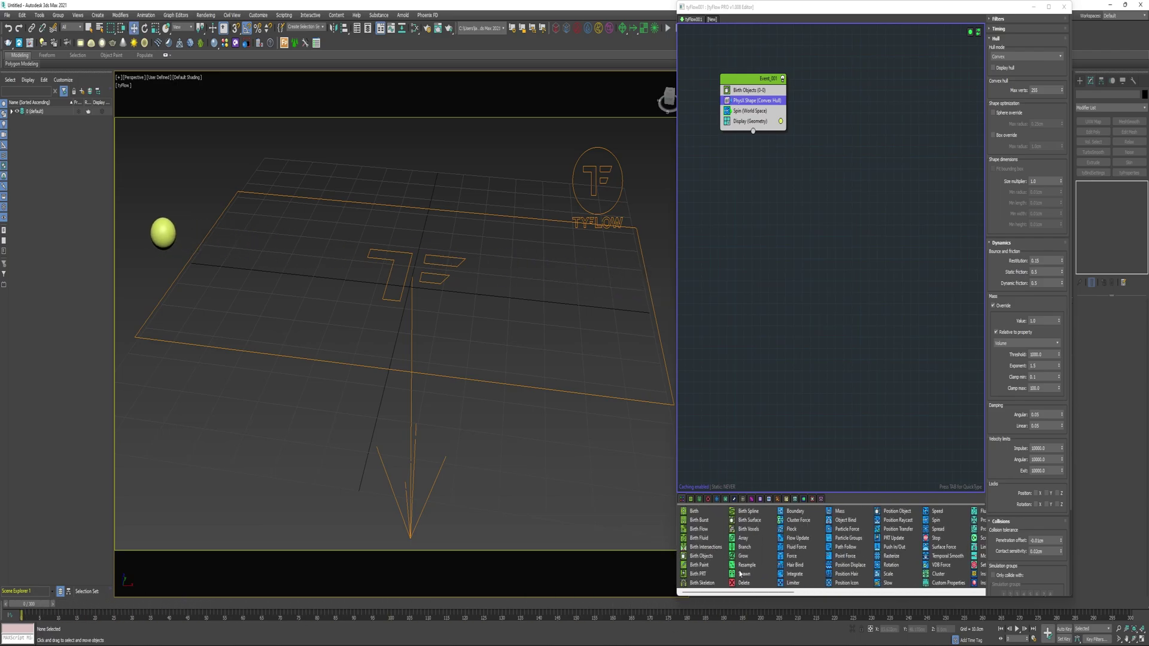
left_click_drag(741, 574, 755, 100)
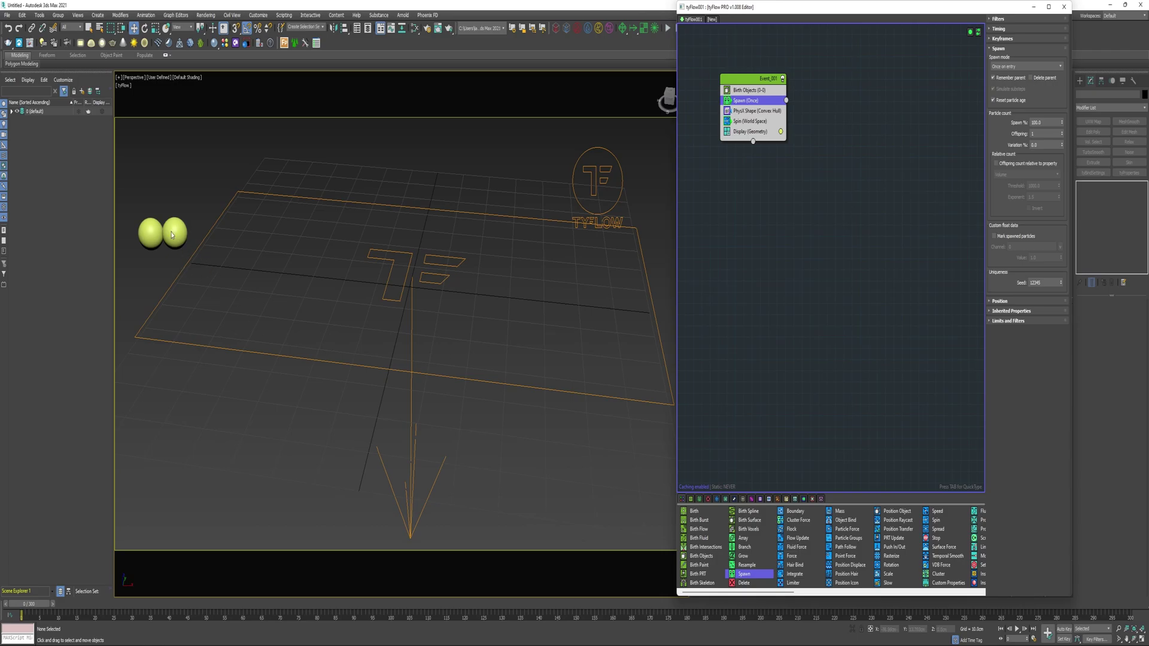
Move Display into a new Event_002, colour it red, and play the simulation.
left_click(743, 134)
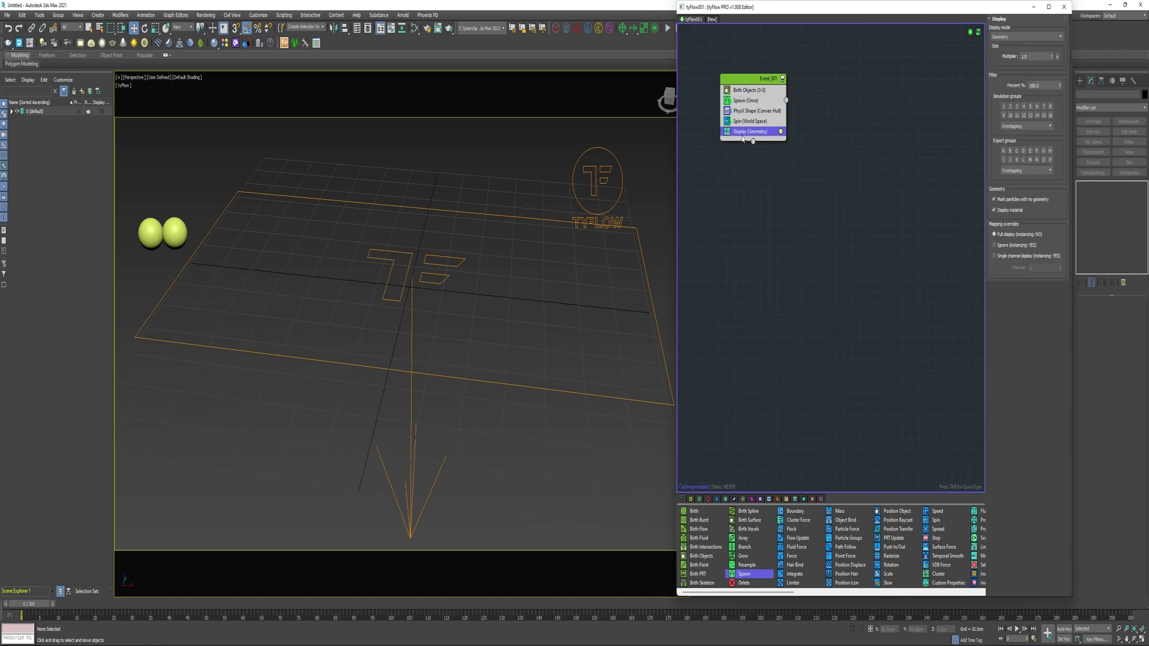
left_click_drag(743, 137, 786, 100)
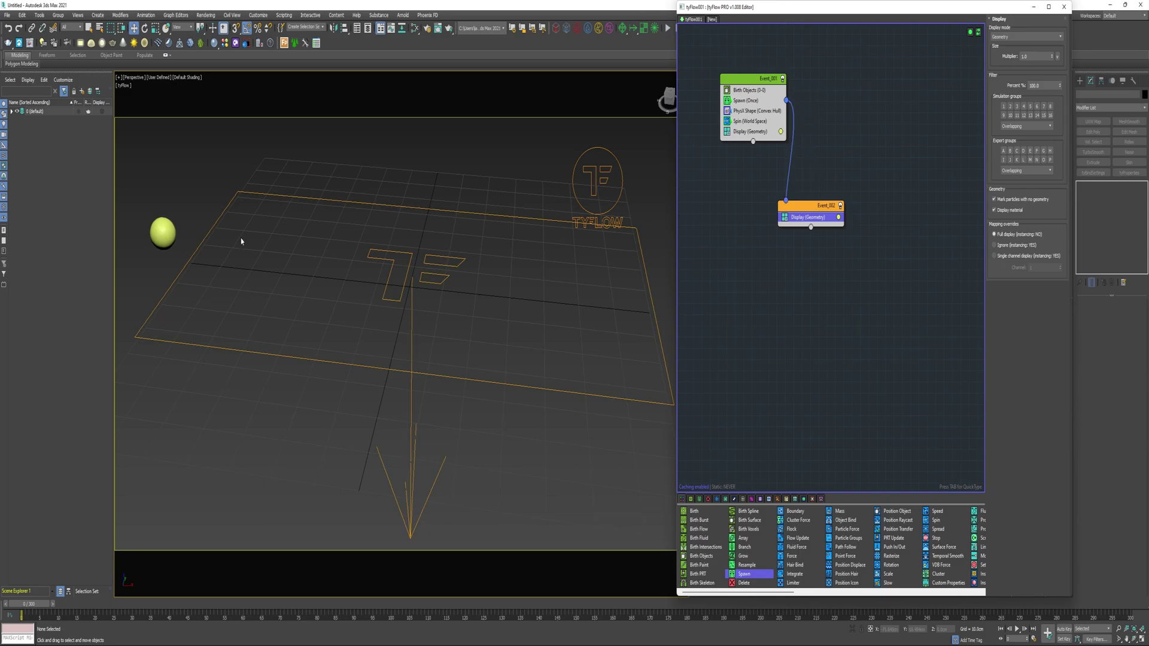
left_click(839, 217)
left_click(850, 244)
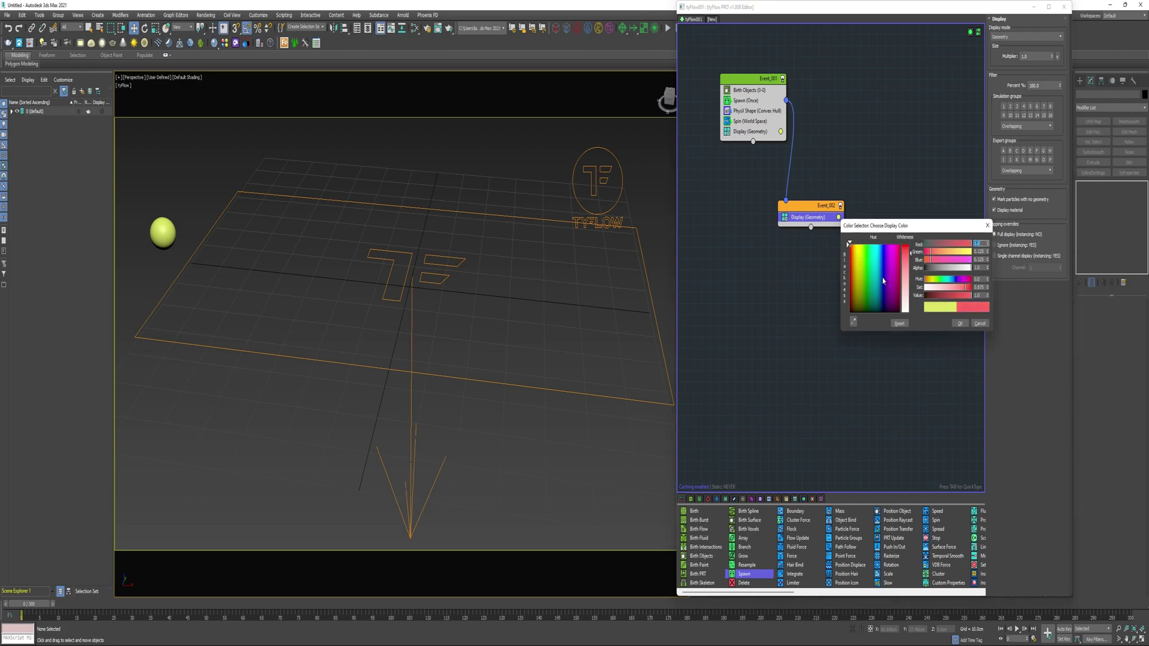
left_click(959, 323)
key("/")
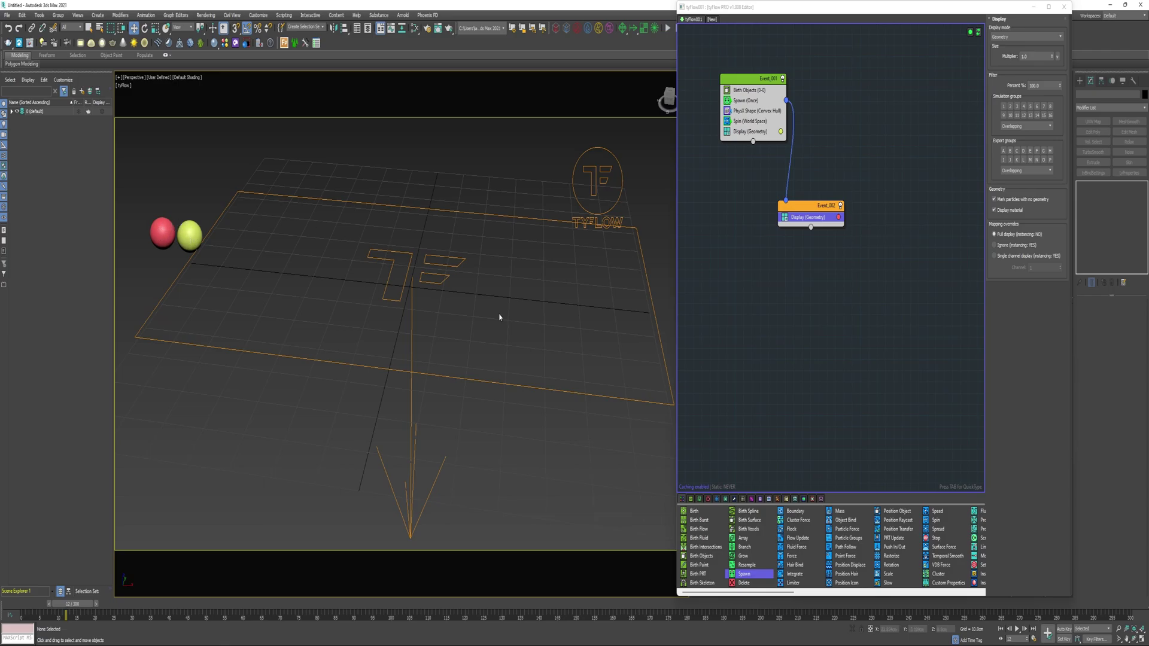
Add a Position Icon operator to Event_002 targeting the tyIcon plane.
left_click_drag(846, 583, 808, 214)
left_click(1013, 126)
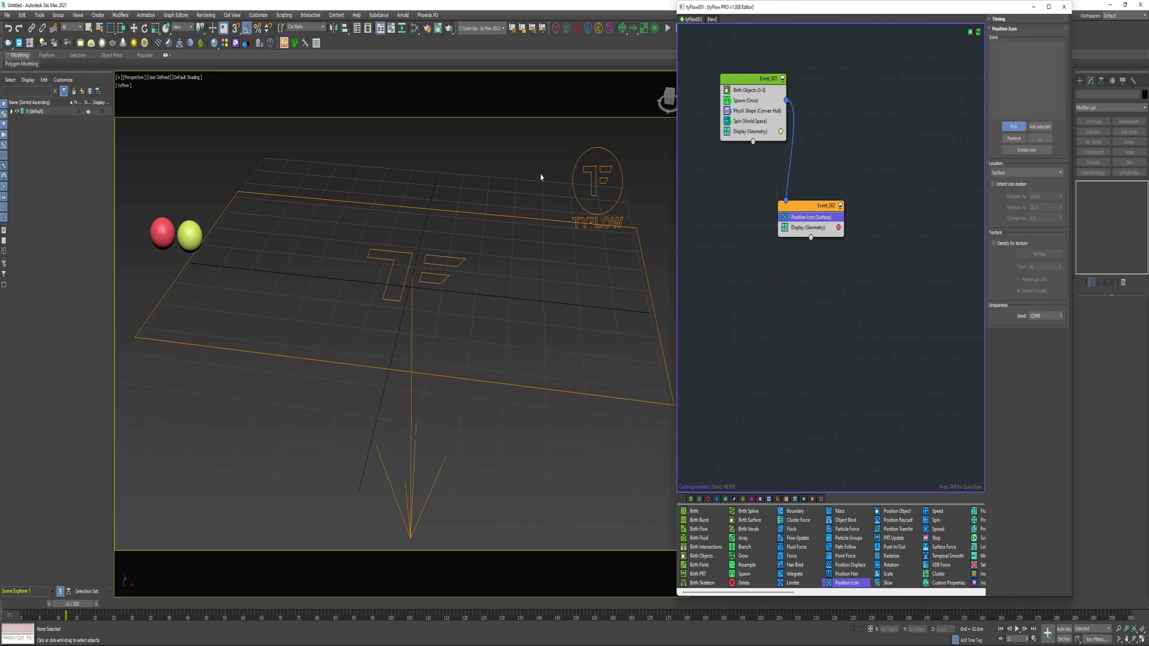
left_click(444, 209)
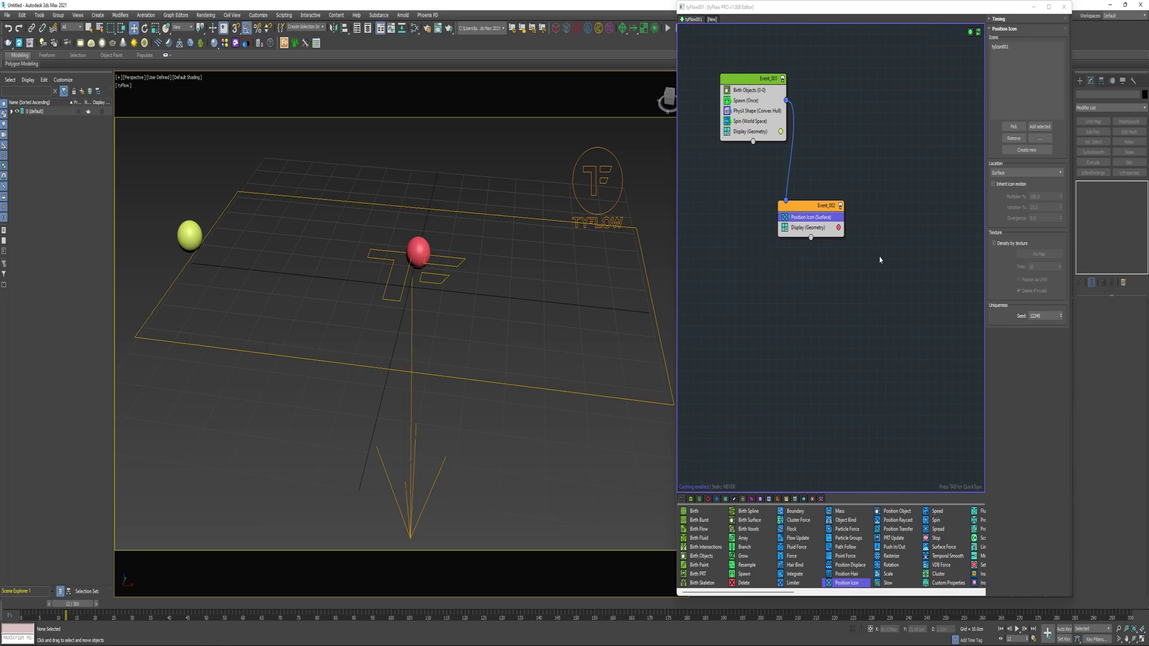
Set Spawn offspring to 400 and add a Shape operator above Display.
left_click(757, 101)
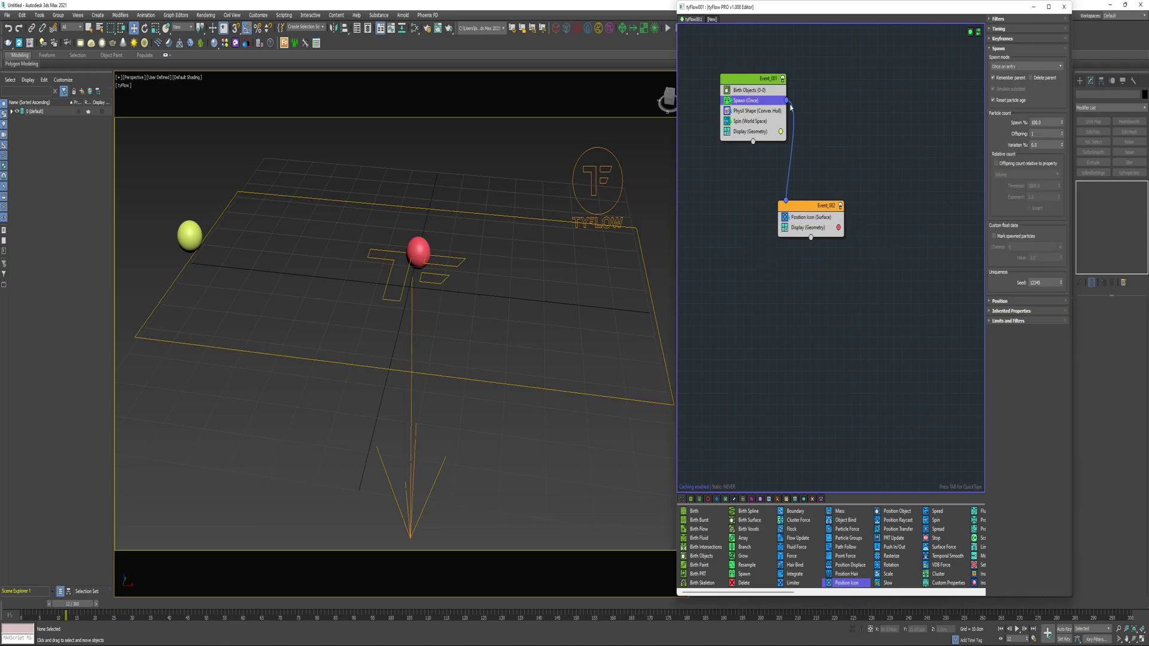
left_click(1033, 132)
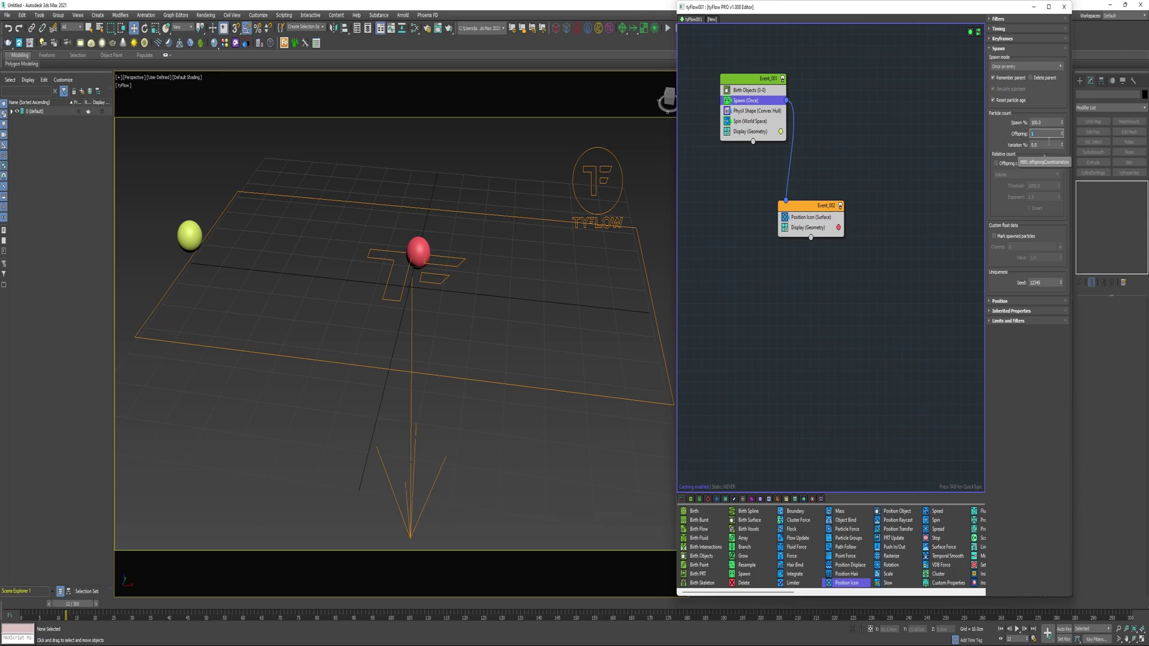
type("400")
key("Return")
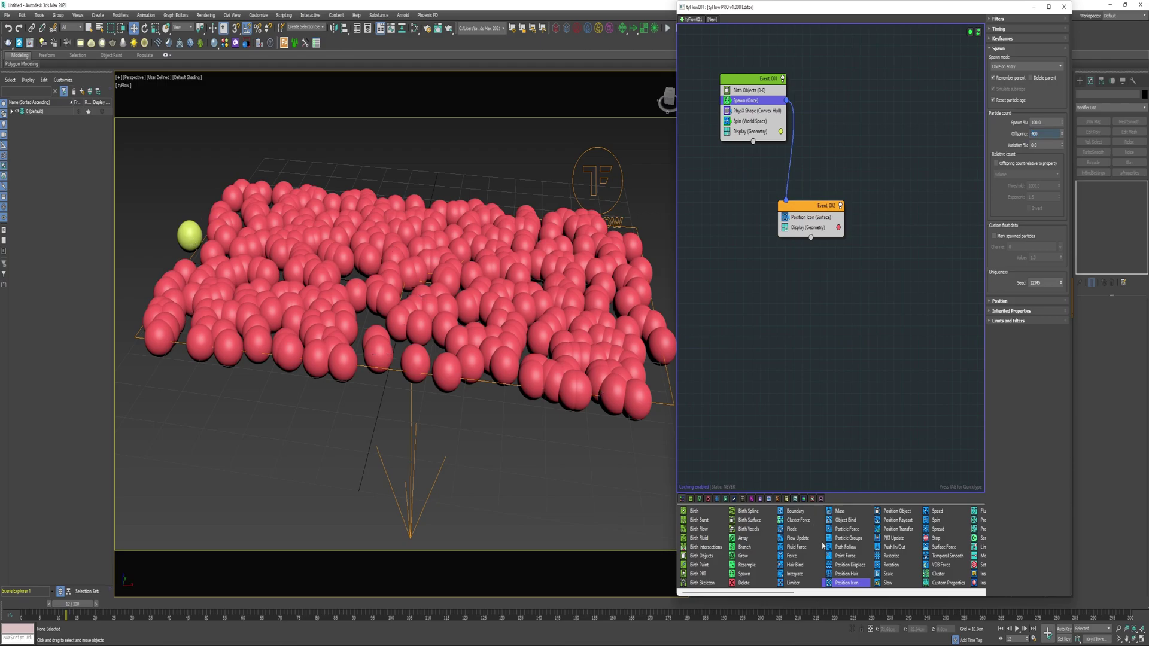
scroll(838, 556, "right", 3)
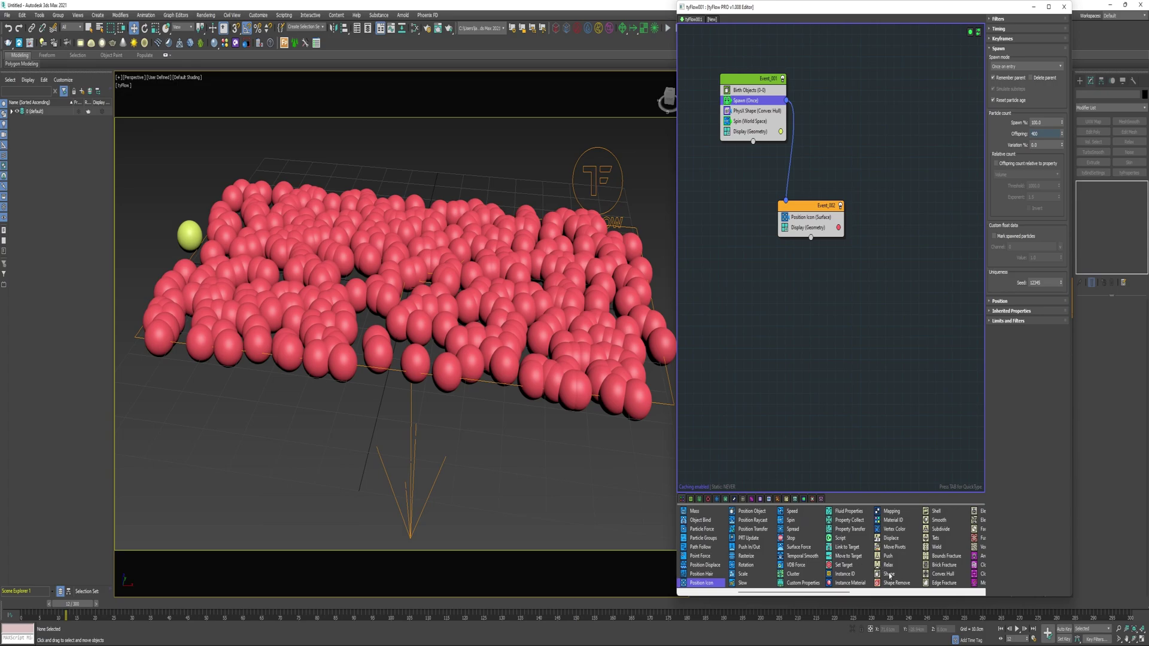
left_click_drag(890, 575, 803, 230)
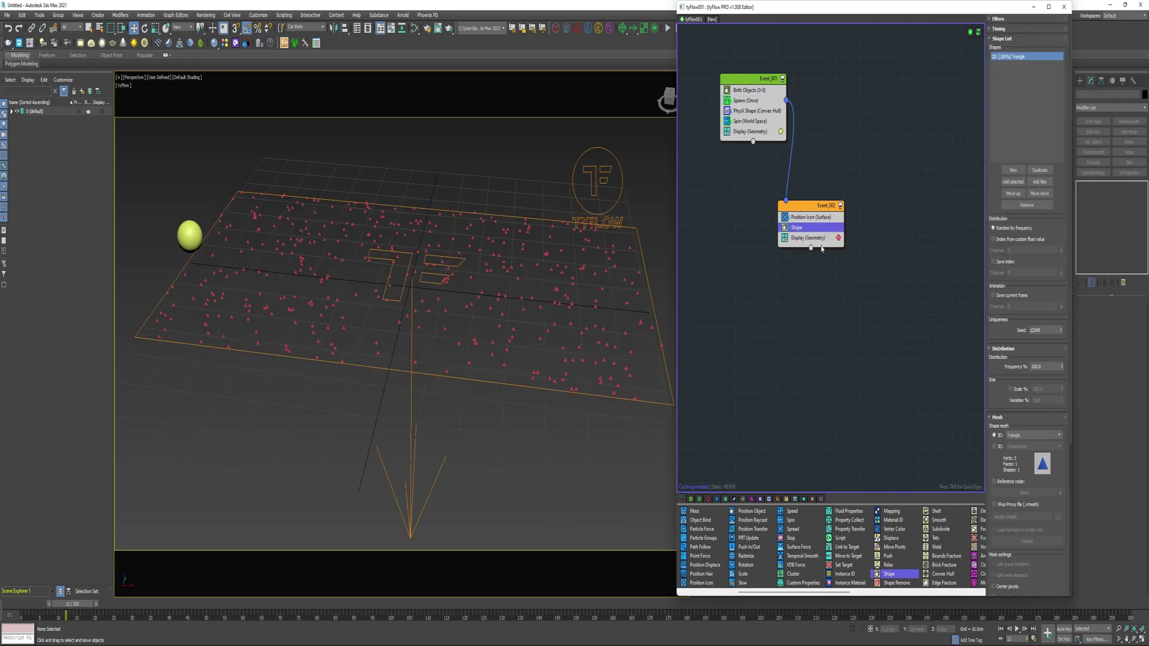
Set the Shape operator to the 3D Stones mesh.
left_click(994, 446)
left_click(1025, 447)
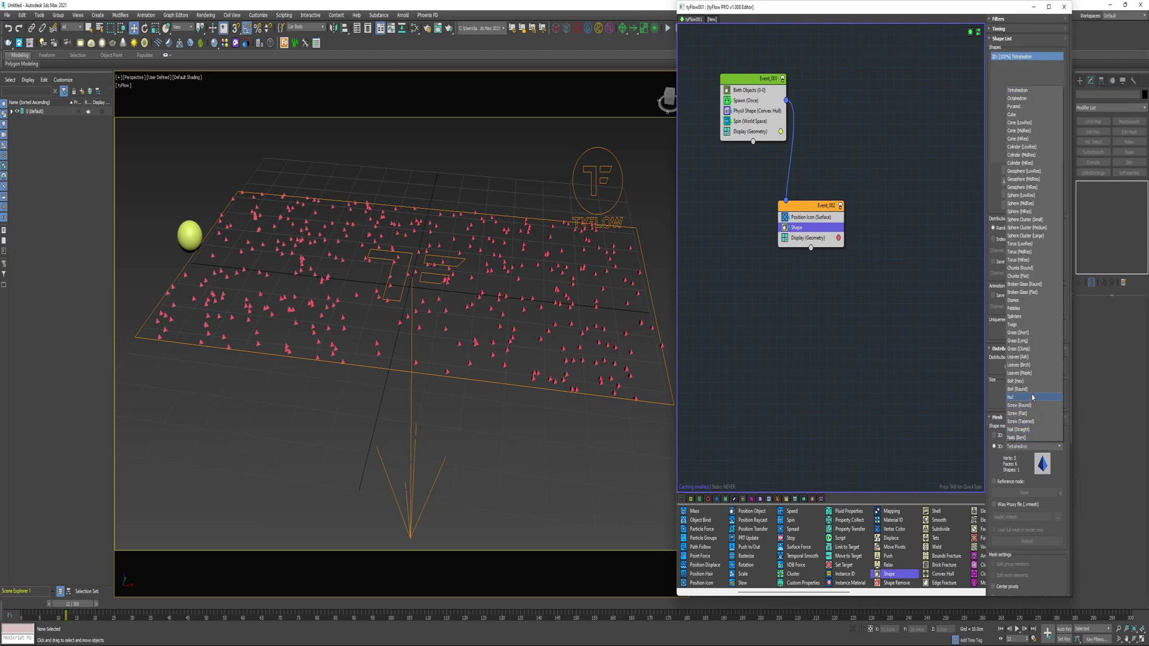
left_click(1022, 301)
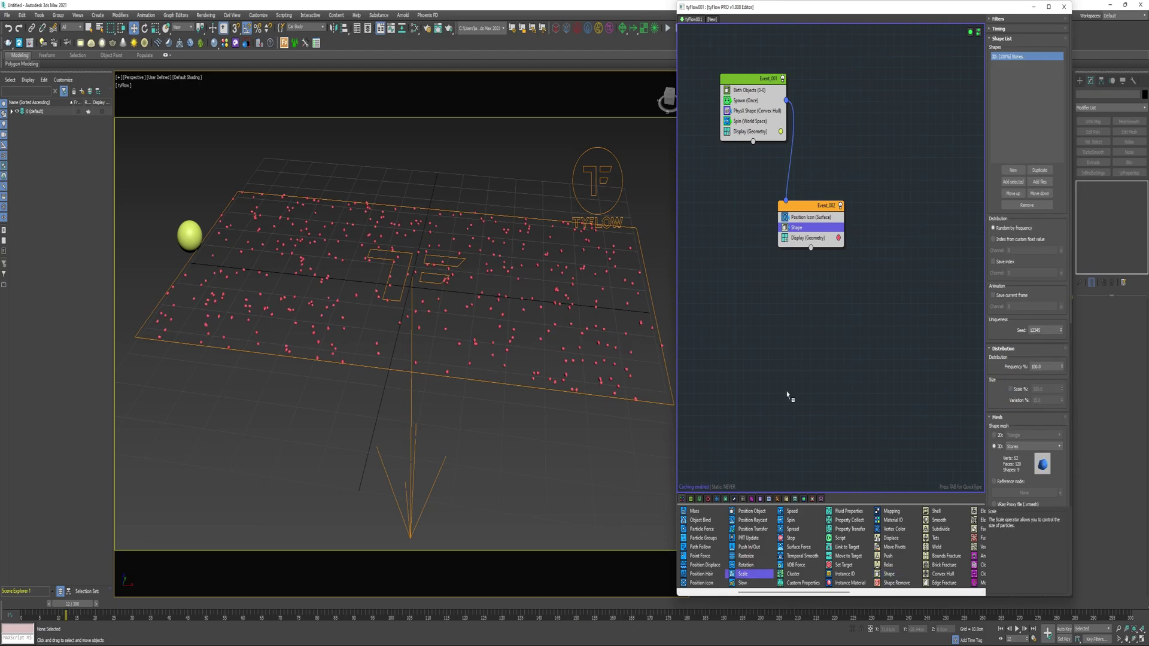
Add a Scale operator set to 300% for the stones.
left_click_drag(806, 240, 806, 238)
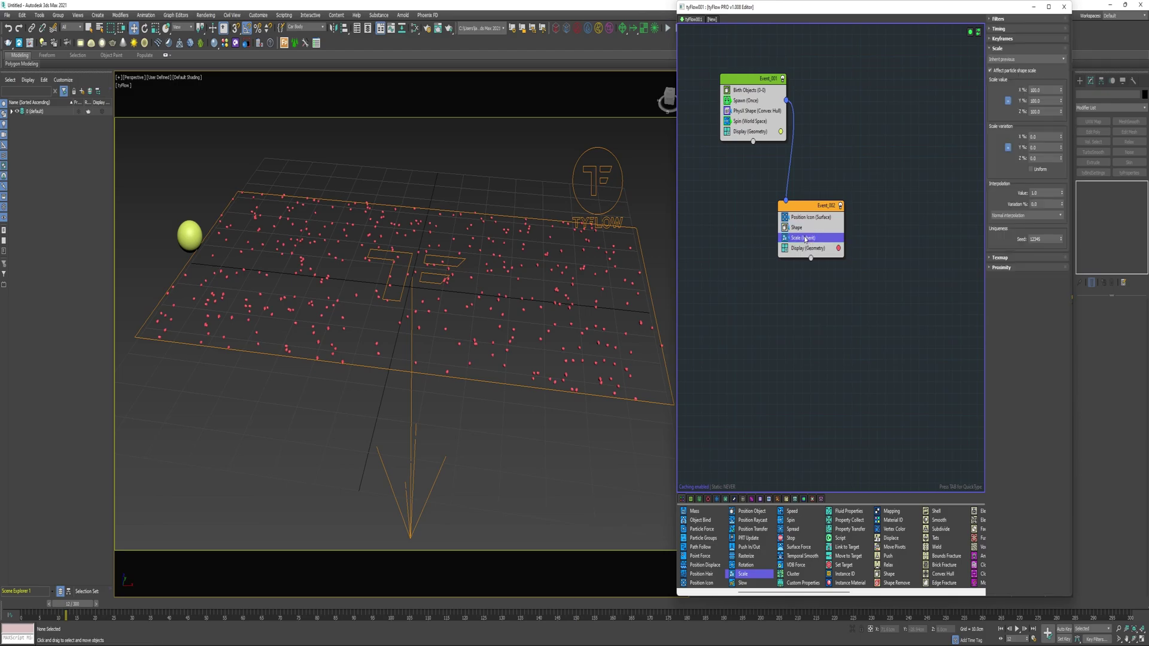
left_click(1042, 90)
type("300")
key("Return")
Add a PhysX Shape (convex hull) operator below Scale.
scroll(839, 563, "right", 5)
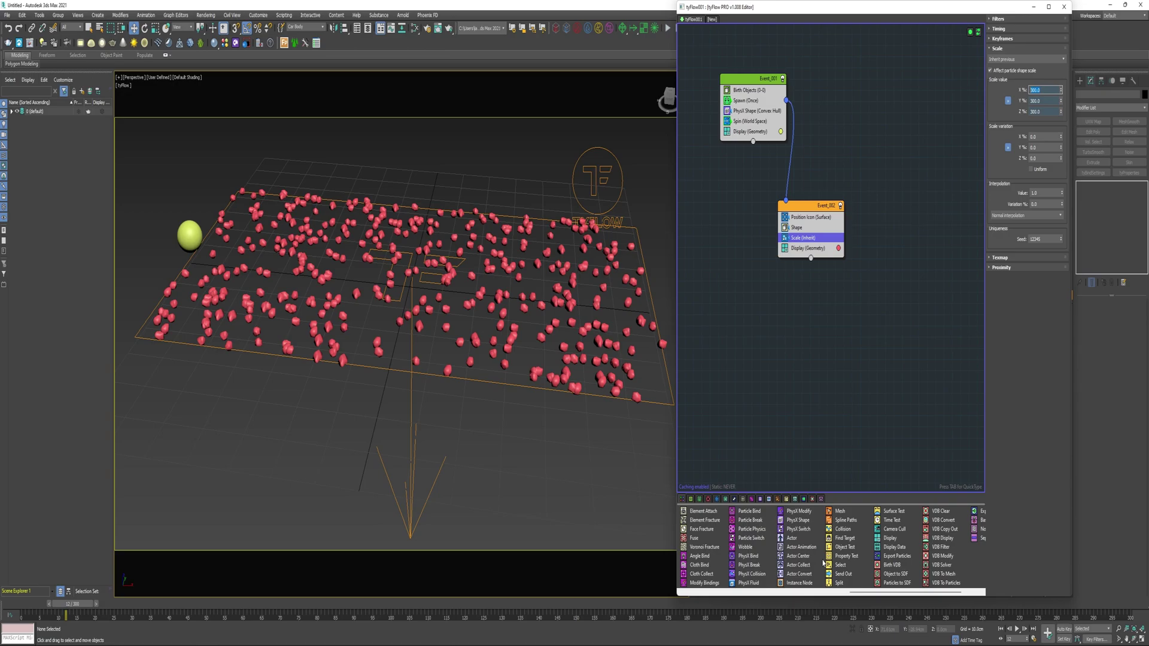
left_click_drag(797, 520, 819, 247)
scroll(761, 529, "left", 5)
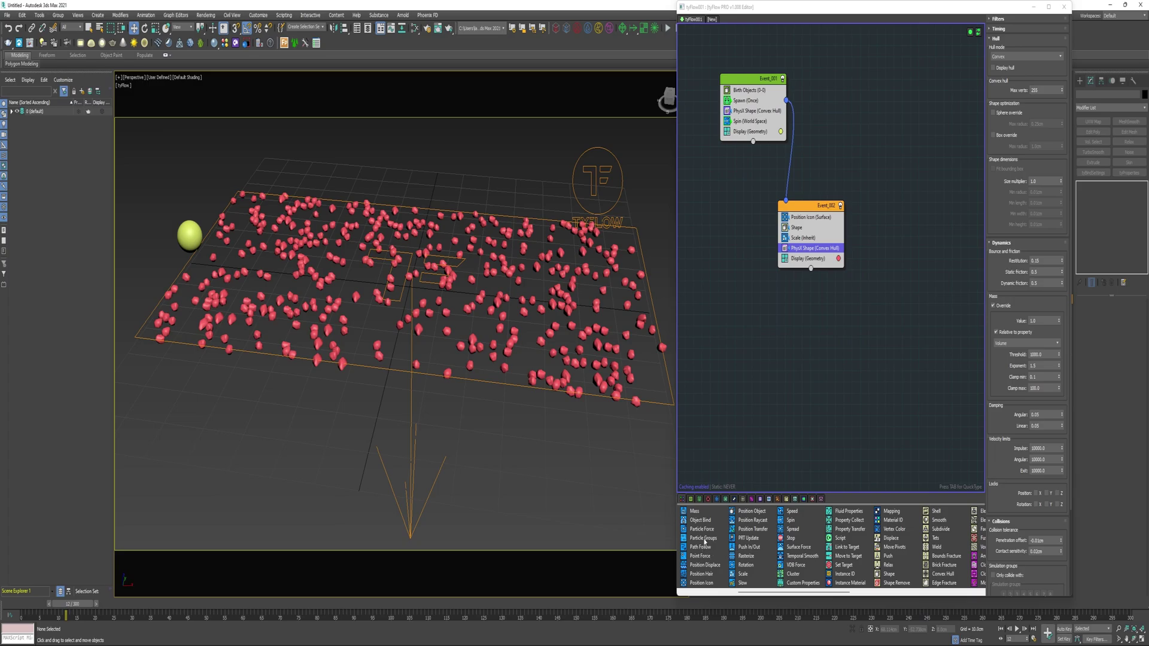
Add Particle Groups to Event_001 and rename that event Sphere.
left_click_drag(704, 539, 758, 100)
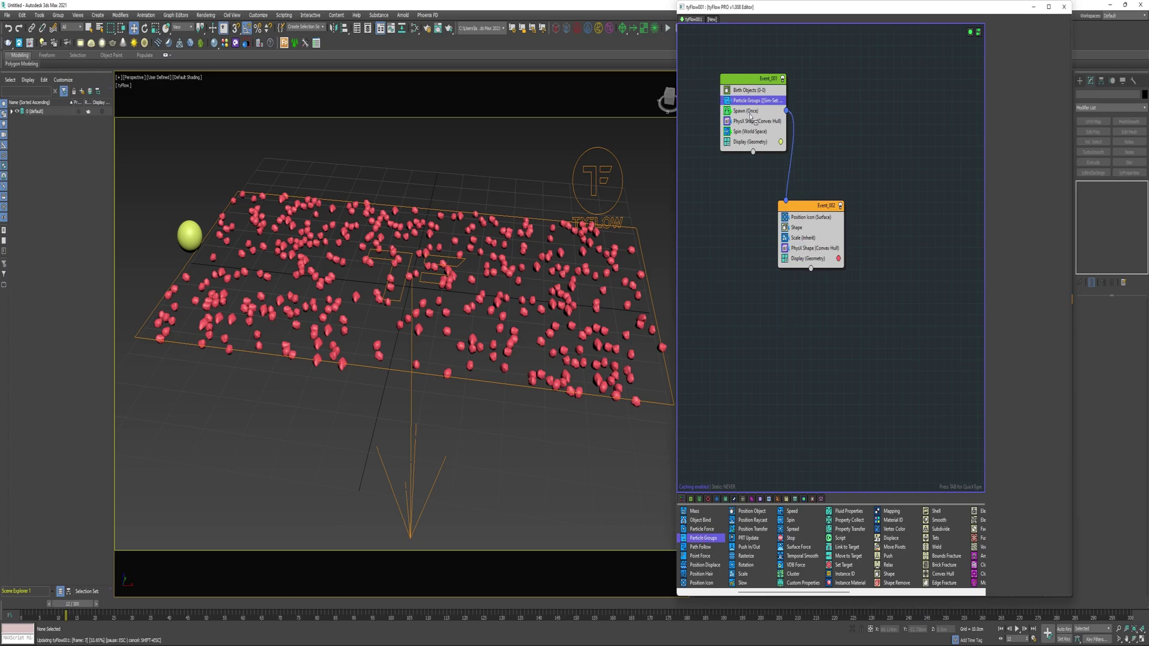
left_click(757, 101)
right_click(770, 79)
left_click(790, 122)
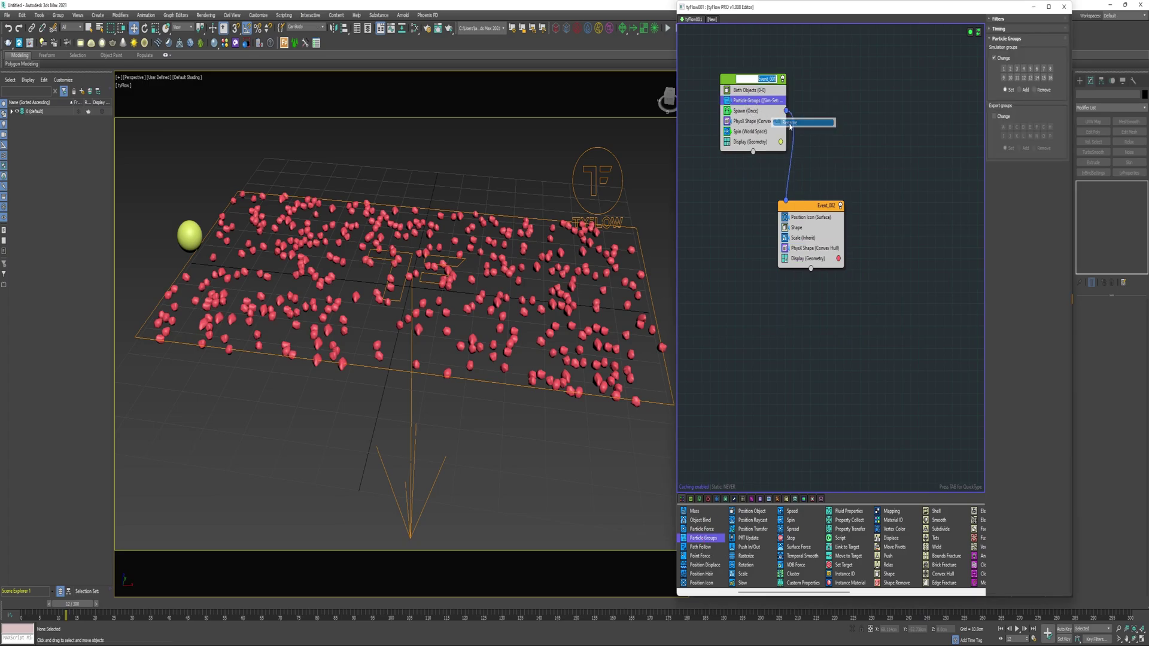
type("Sphere")
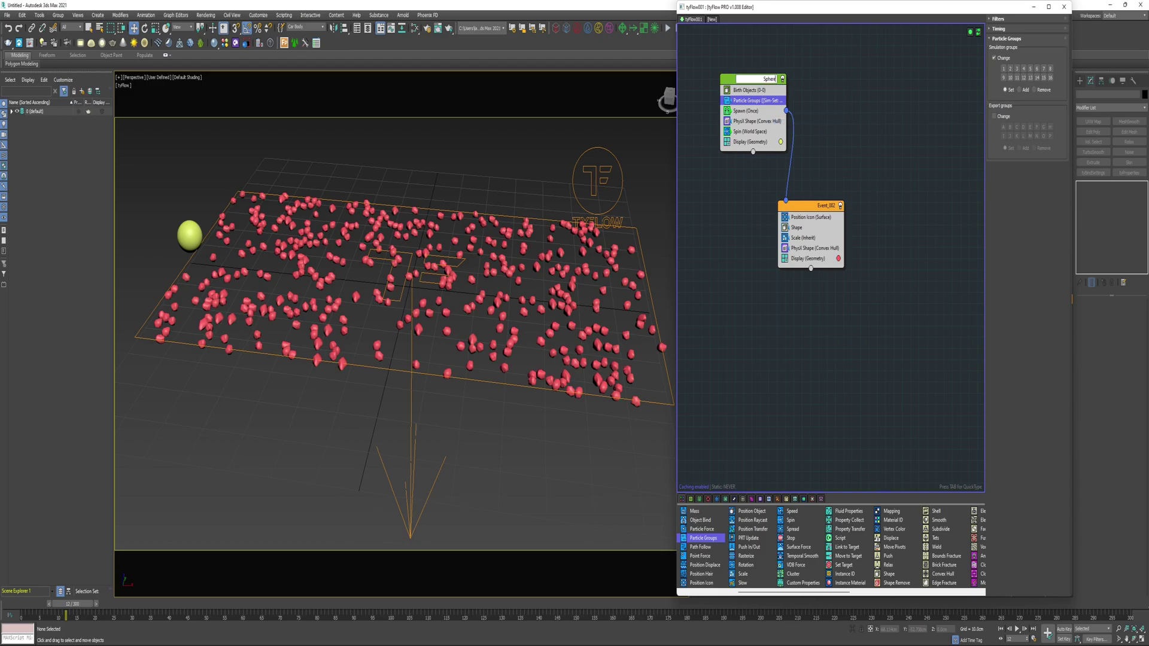
key("Return")
Rename the second event Stones.
left_click(811, 205)
right_click(812, 207)
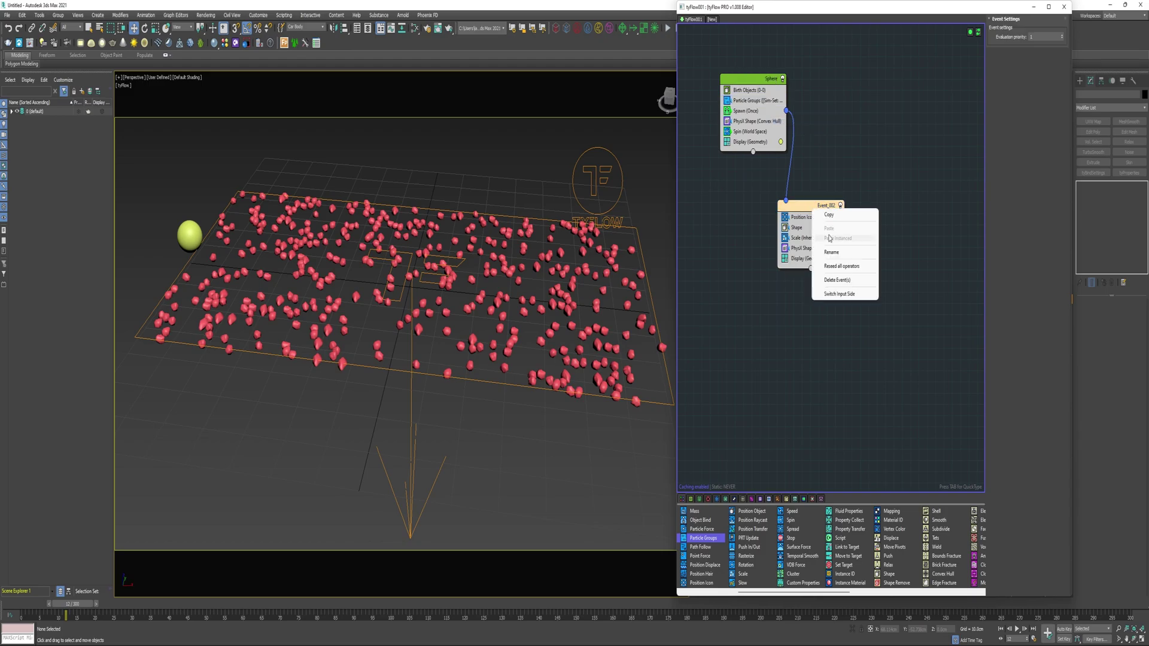
left_click(831, 252)
type("Stones")
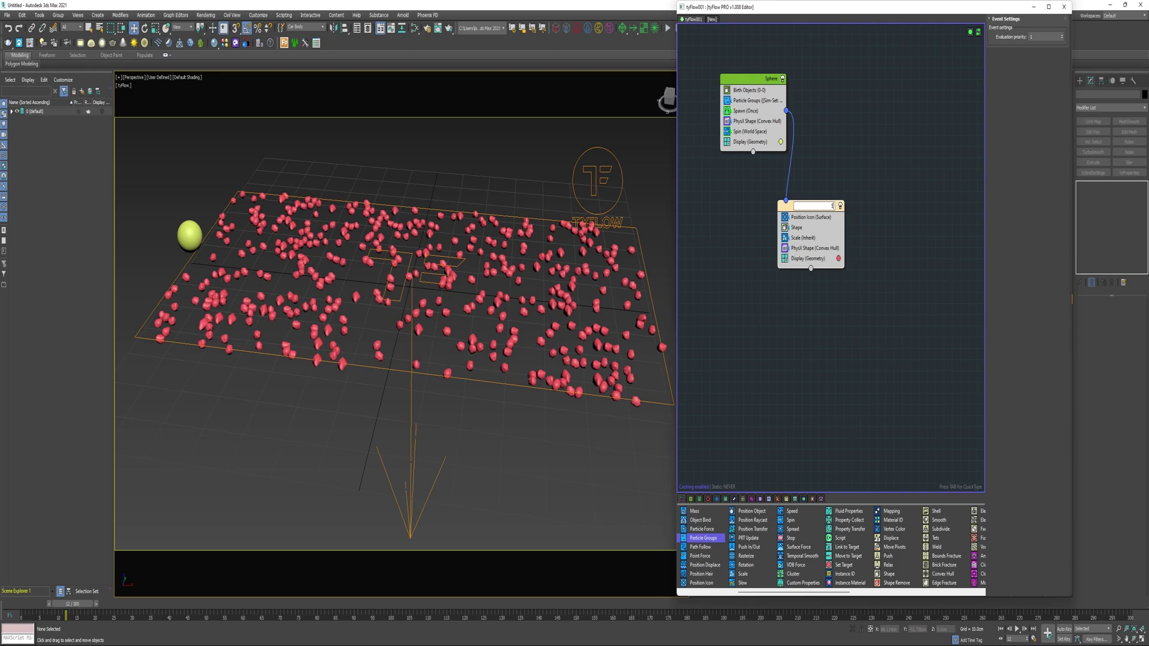
Move Particle Groups right after Spawn and enable groups 1 and 2.
left_click(755, 100)
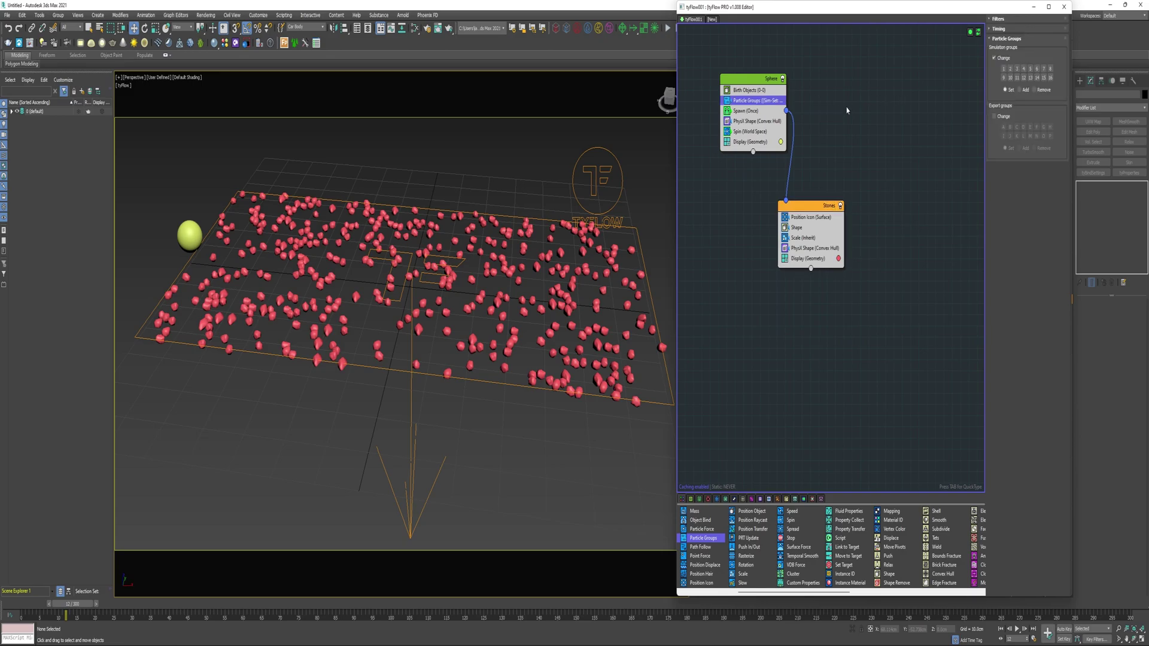
left_click_drag(764, 108, 794, 157)
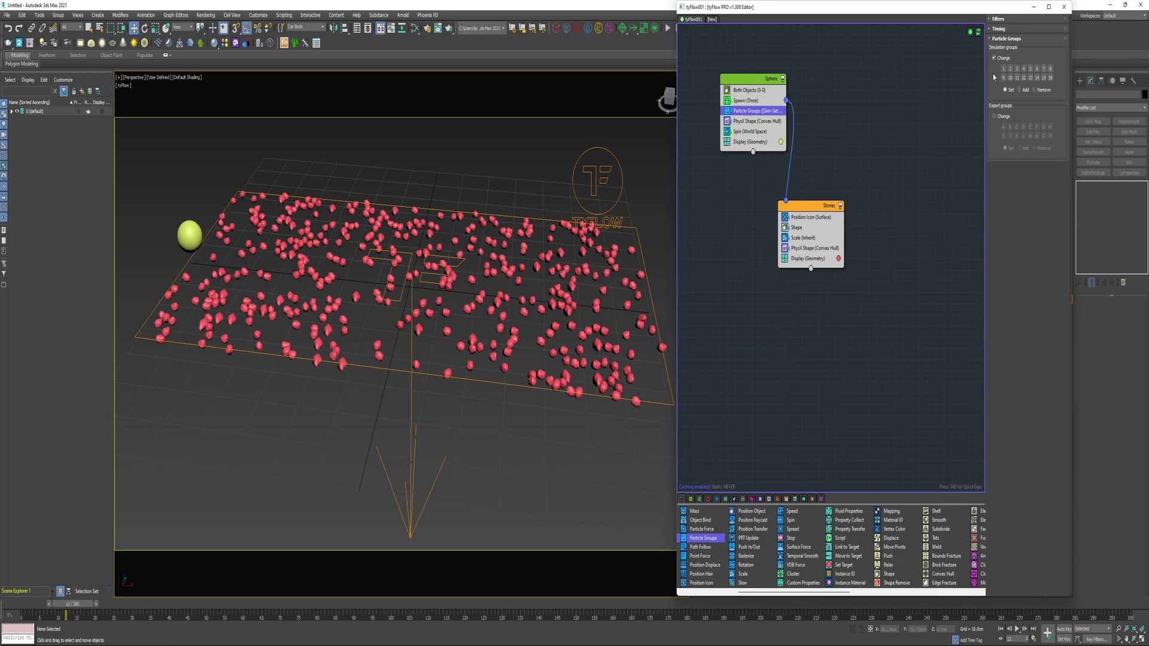
left_click(1004, 69)
left_click(1010, 70)
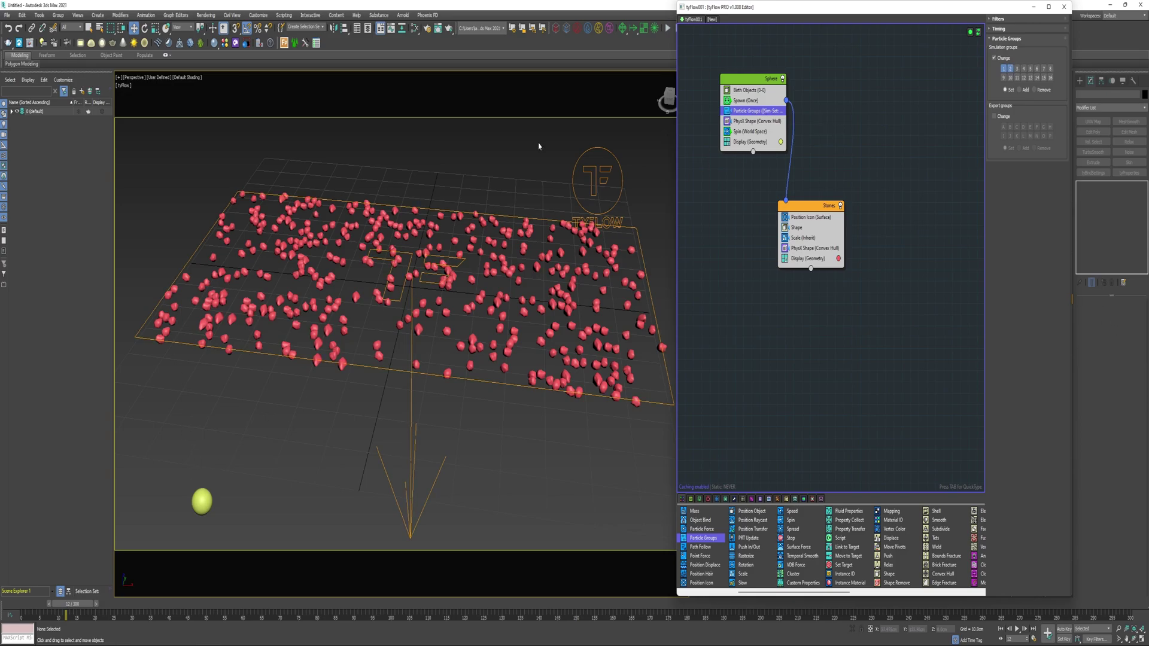
Enable simulation group 2 in the tyFlow001 object's PhysX settings.
left_click(611, 192)
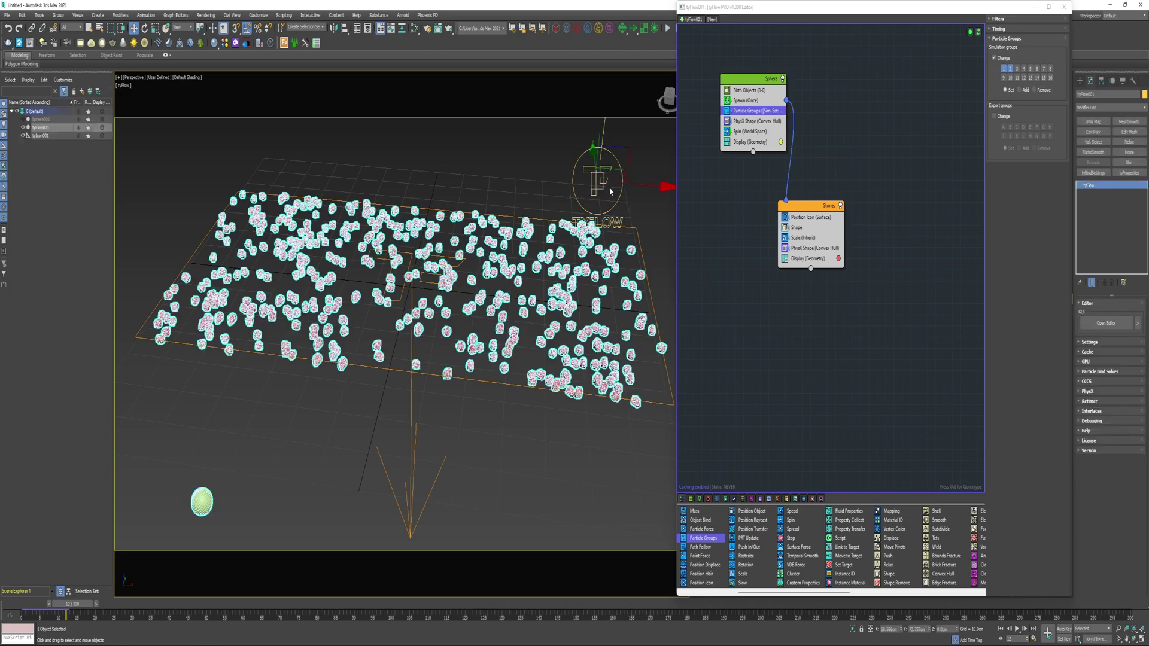
left_click(1084, 392)
scroll(1088, 359, "down", 3)
left_click(1095, 391)
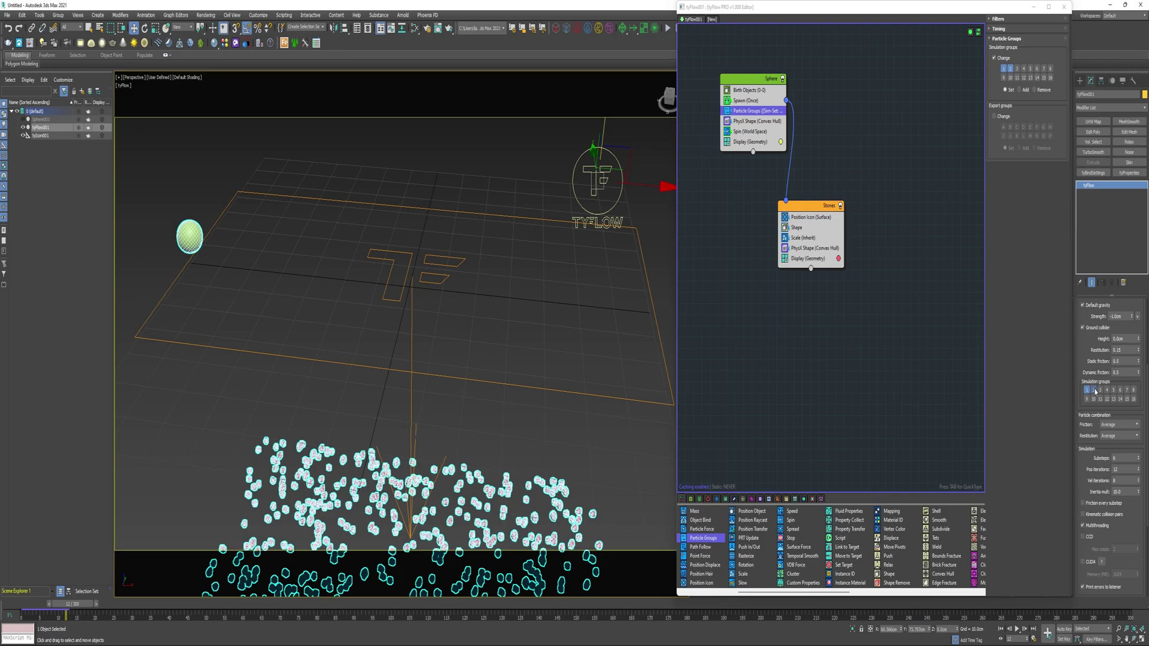
Add Particle Groups to the Stones event in group 2, then deselect.
left_click_drag(708, 538, 818, 221)
left_click(1011, 68)
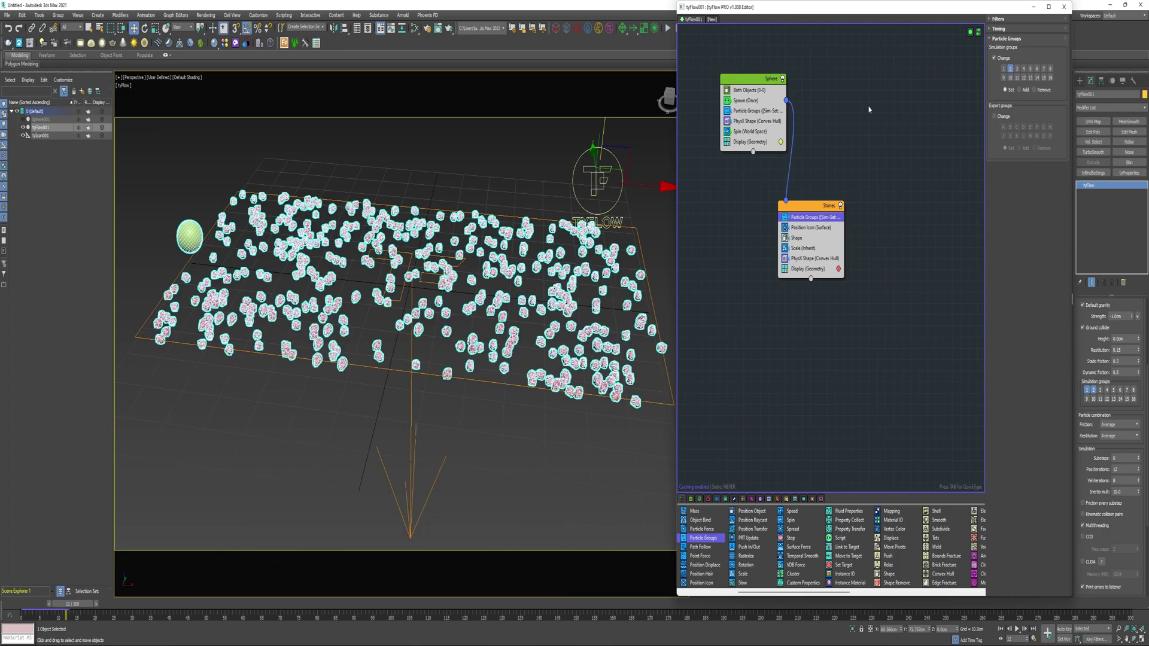
left_click(752, 115)
left_click(350, 279)
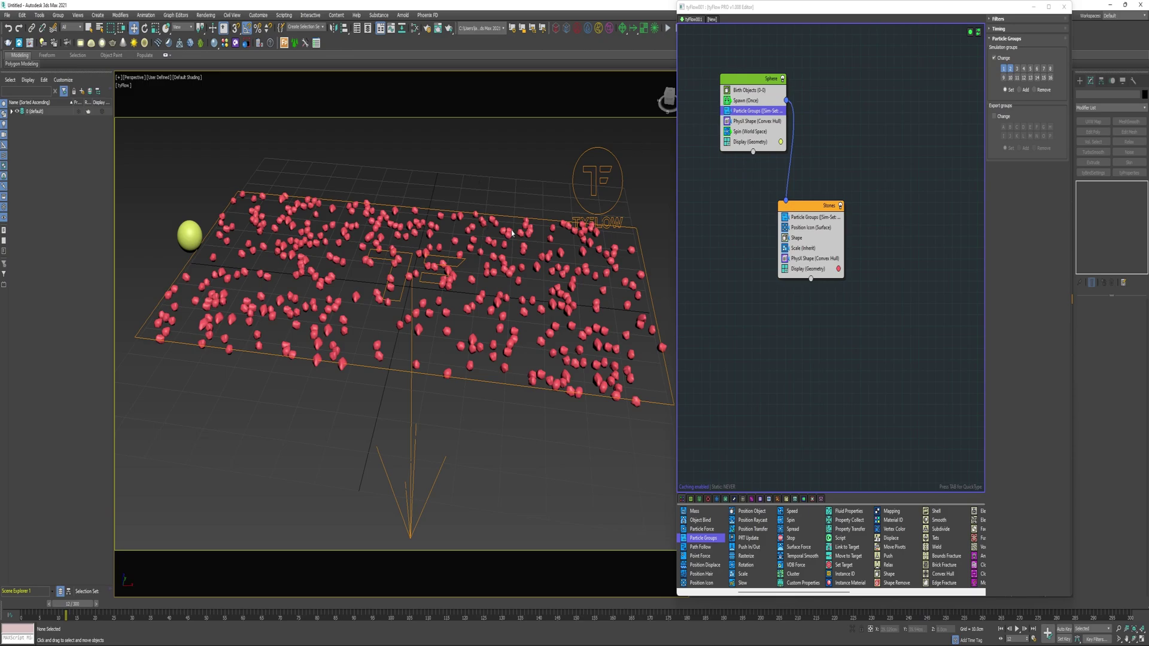
Add a Property Test to Stones checking Neighbors greater than within a 10 cm radius.
scroll(845, 562, "down", 5)
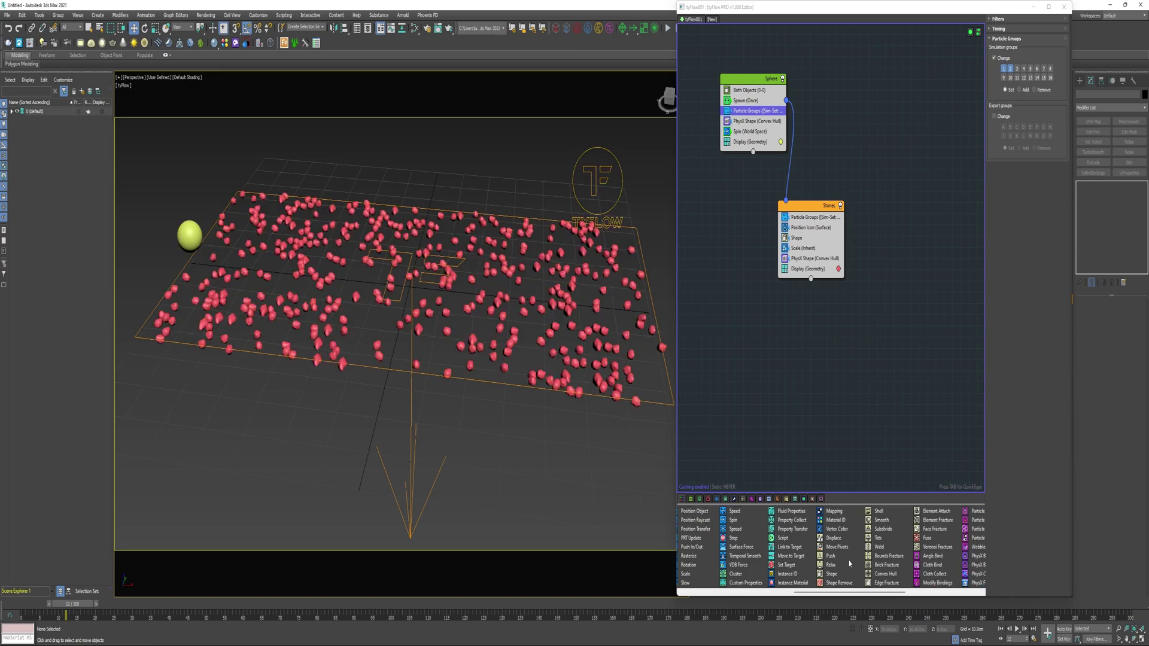
left_click_drag(845, 557, 812, 269)
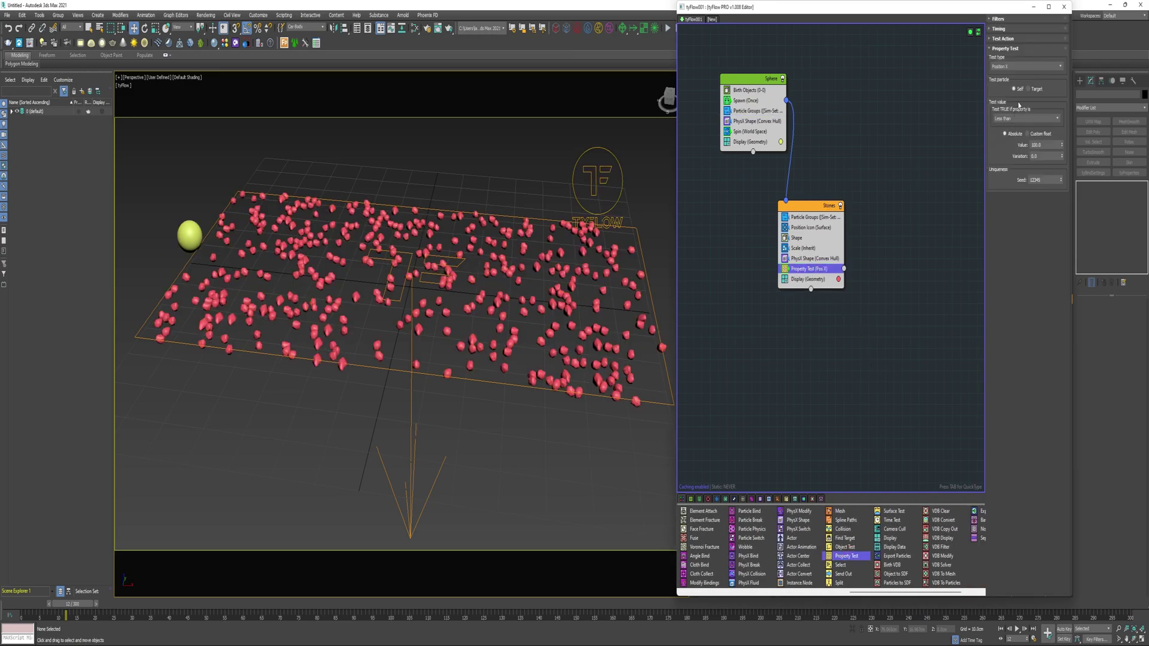
left_click(1013, 66)
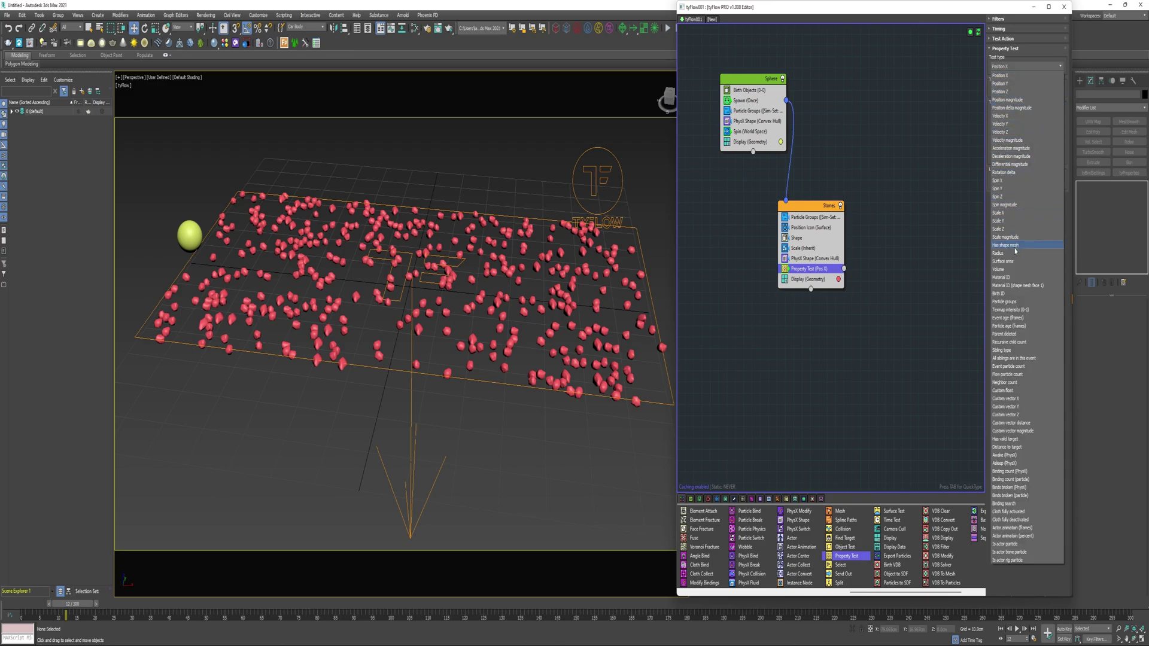
left_click(1014, 383)
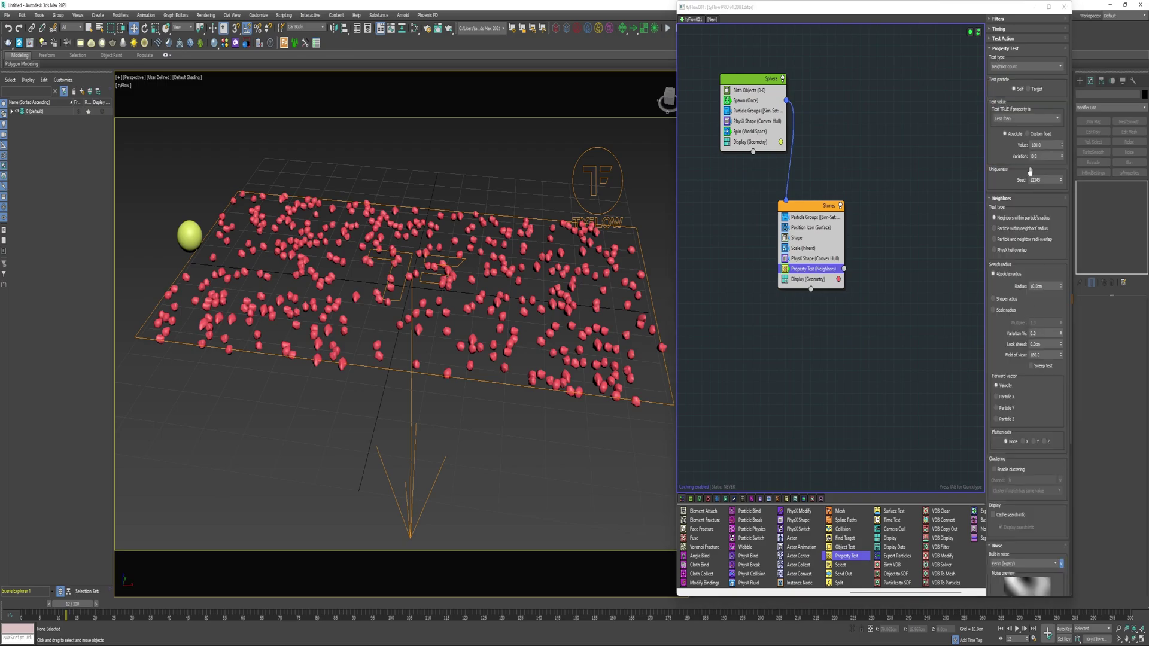
left_click(1018, 118)
left_click(1010, 144)
scroll(1023, 408, "down", 2)
scroll(1024, 409, "down", 6)
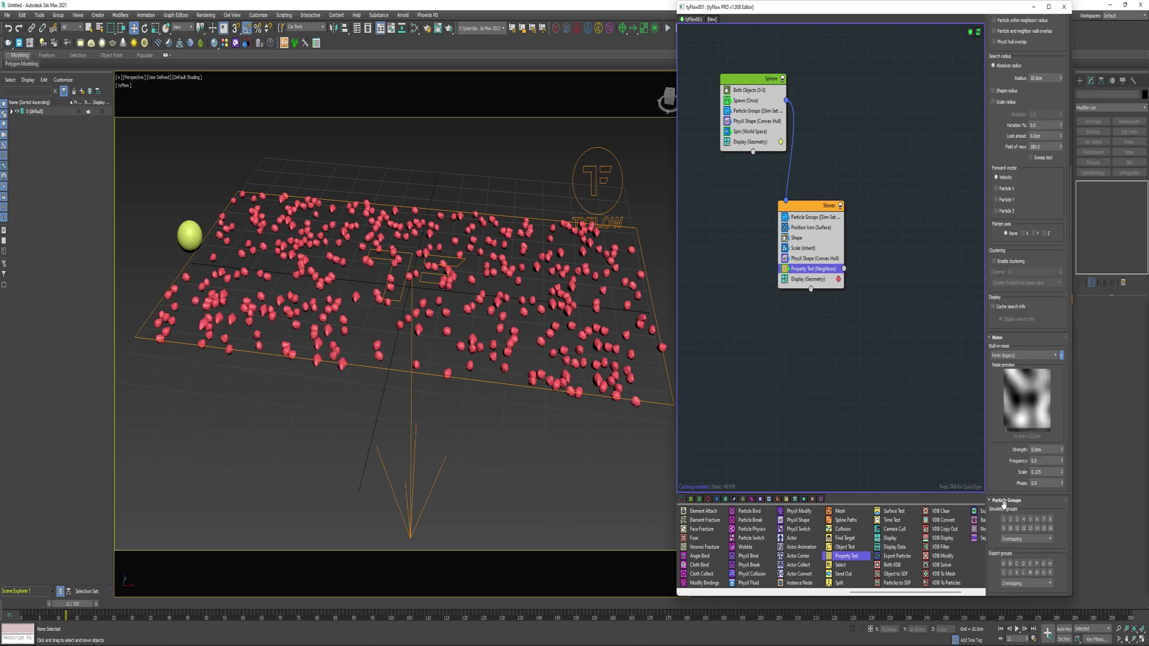
scroll(1002, 493, "up", 7)
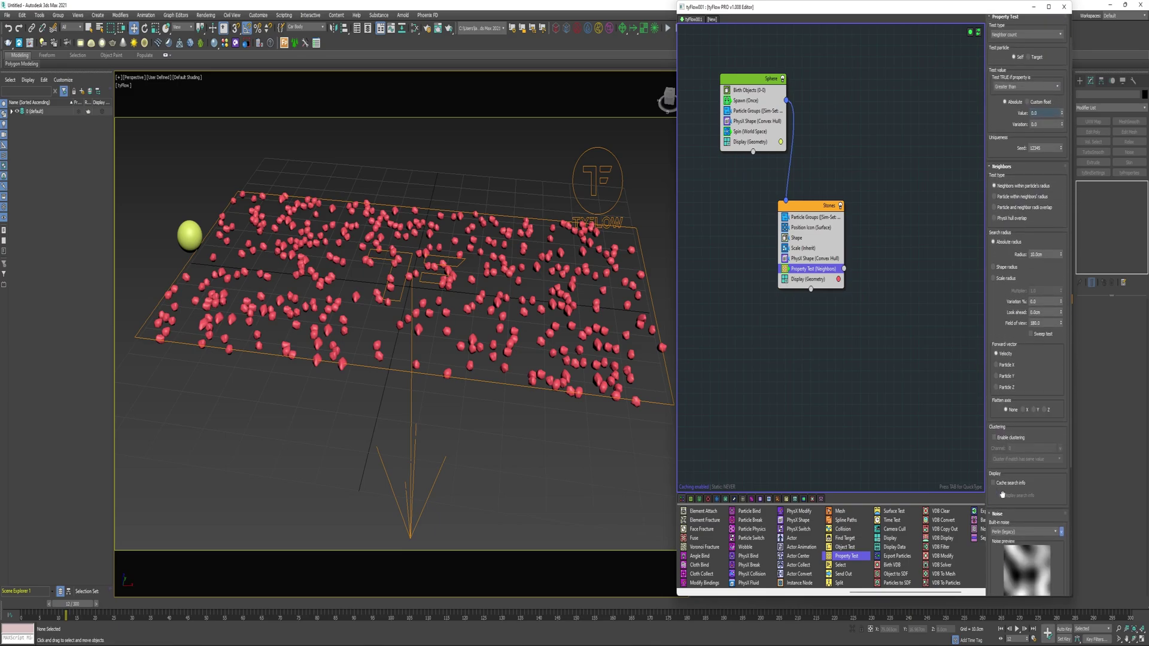
scroll(1027, 357, "up", 1)
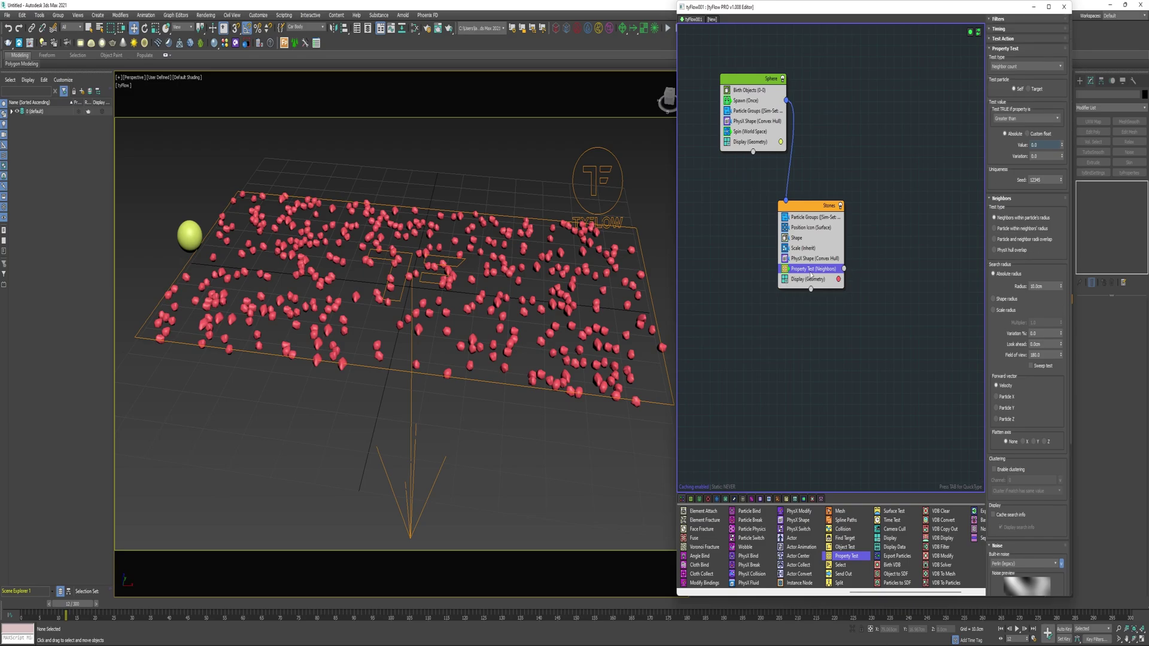
left_click(467, 295)
scroll(1044, 425, "down", 5)
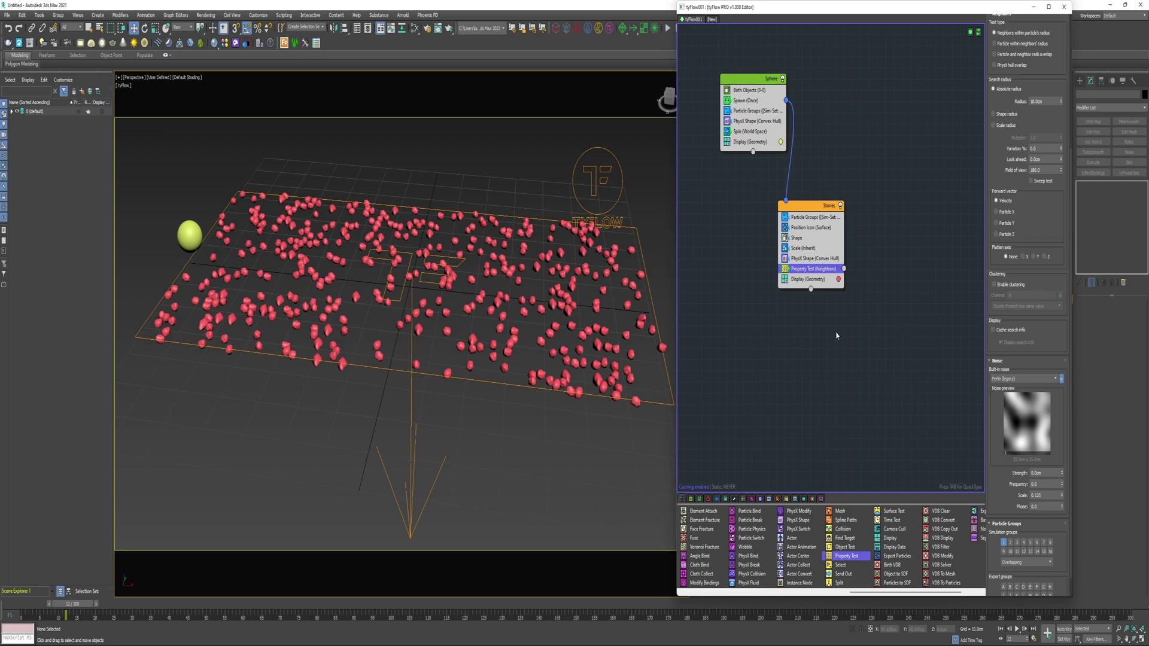
Create a new blue Display event wired from the Property Test output.
left_click(807, 279)
left_click_drag(808, 279, 864, 283)
left_click(922, 355)
left_click(988, 413)
left_click(1043, 460)
Rename the new event Repel and scrub to see stones turn blue.
left_click_drag(892, 345, 858, 345)
right_click(858, 345)
left_click(885, 428)
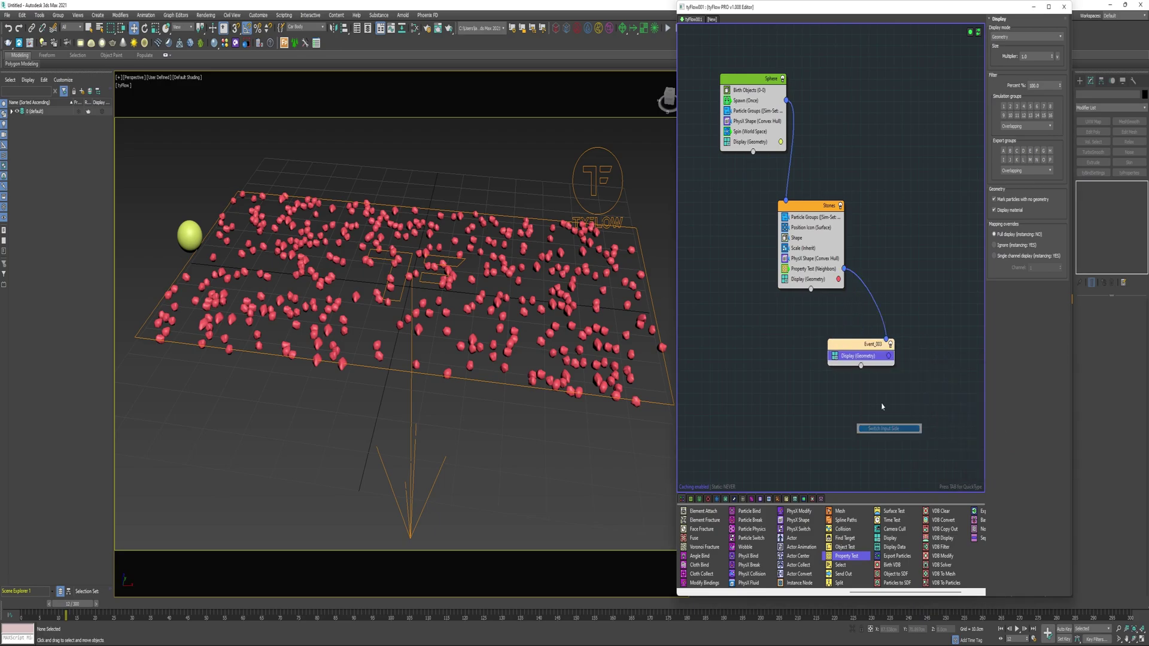
right_click(873, 346)
left_click(904, 389)
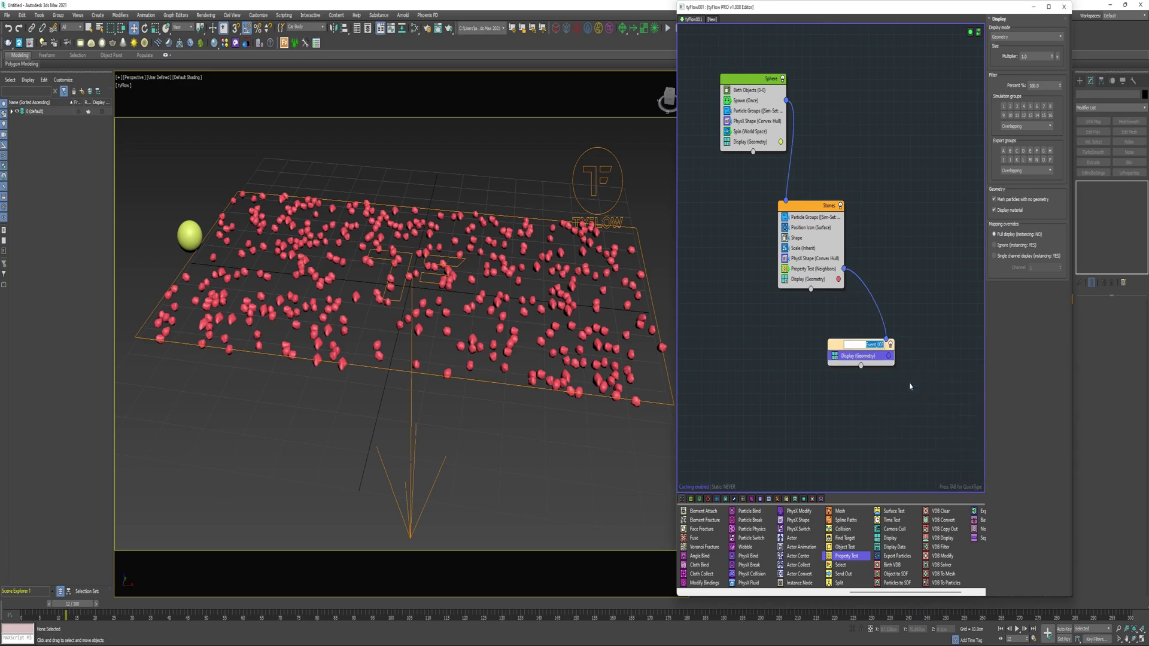
type("Repel")
key("Return")
left_click_drag(77, 603, 53, 604)
scroll(791, 547, "left", 2)
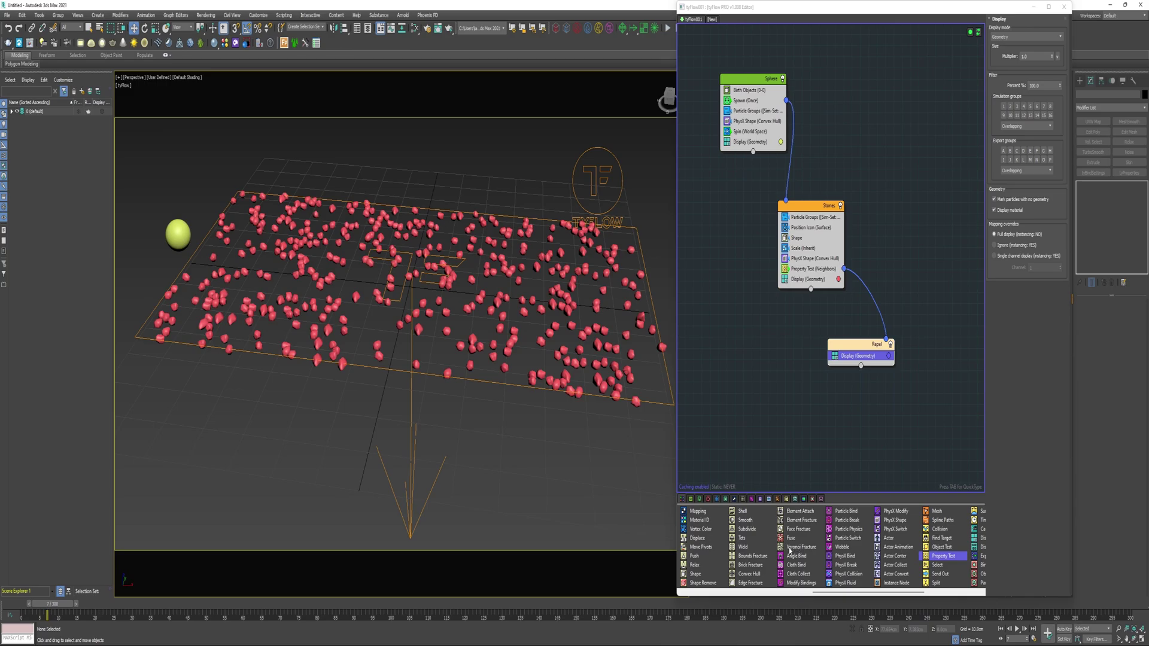
scroll(790, 549, "left", 3)
Add a Speed operator to Repel: 2.25cm magnitude, Outwards from parent, interpolation 0.8.
left_click_drag(743, 512, 877, 358)
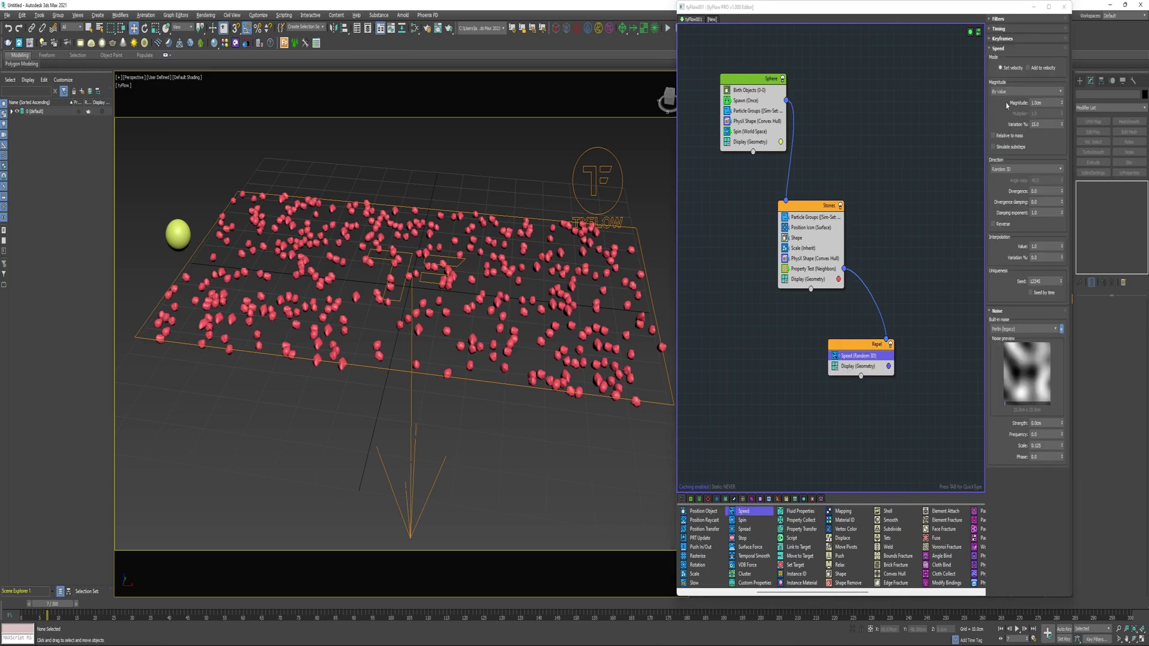
double_click(1048, 103)
type("2.25")
key("Return")
left_click(1017, 169)
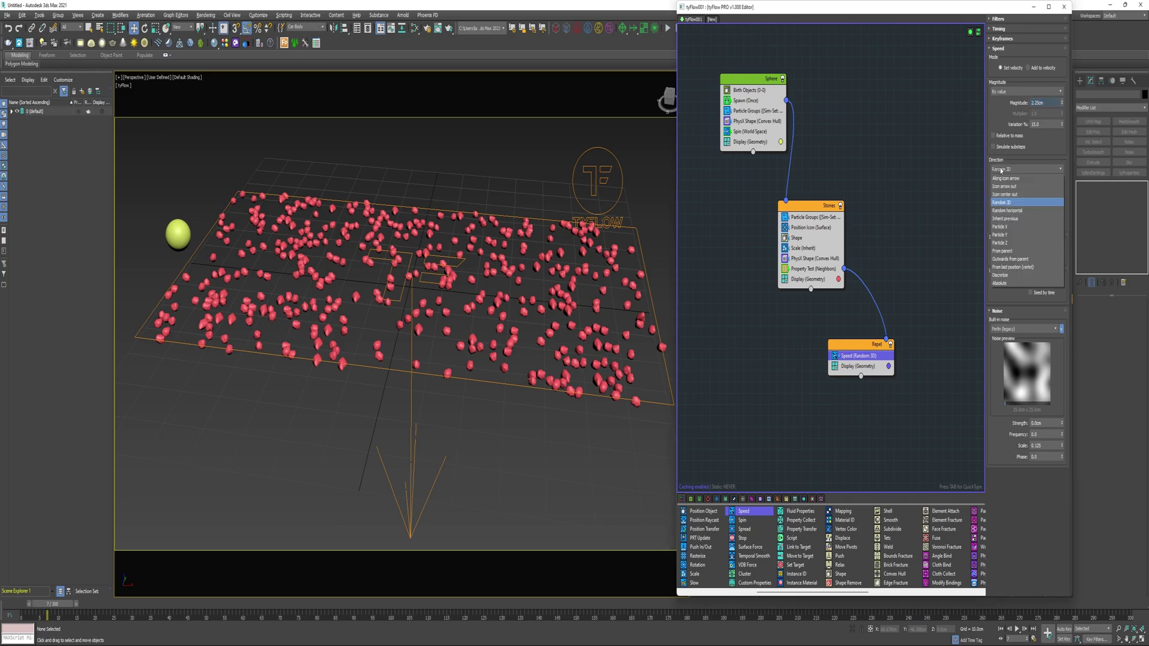
left_click(1011, 259)
left_click(1031, 246)
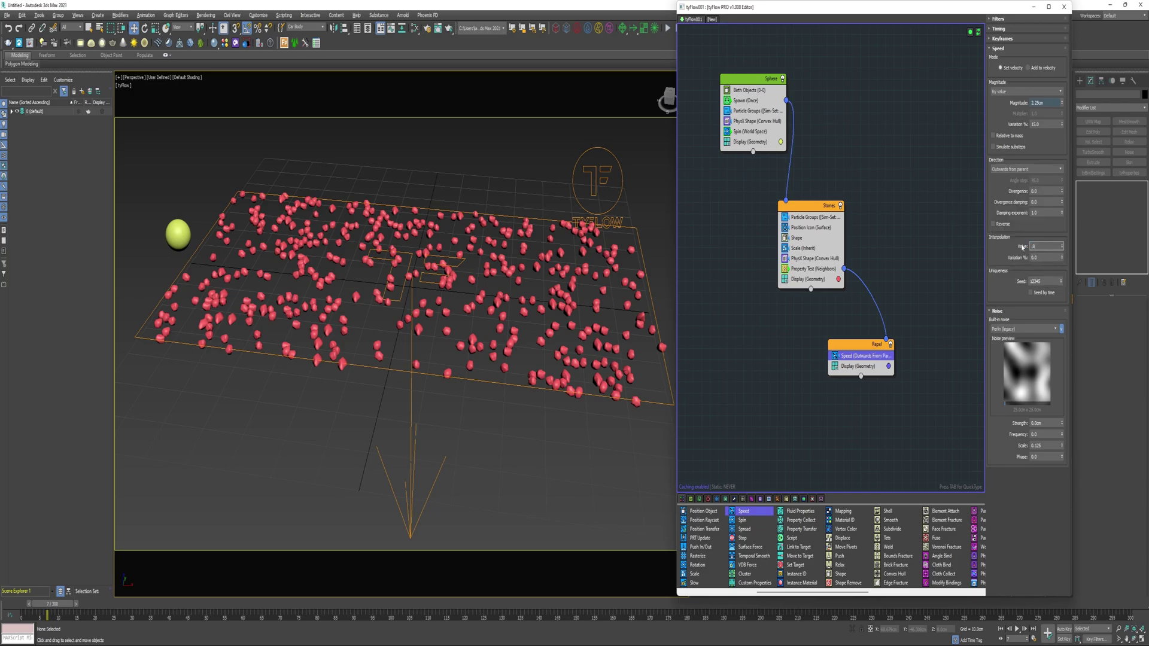
left_click_drag(48, 604, 231, 606)
key("w")
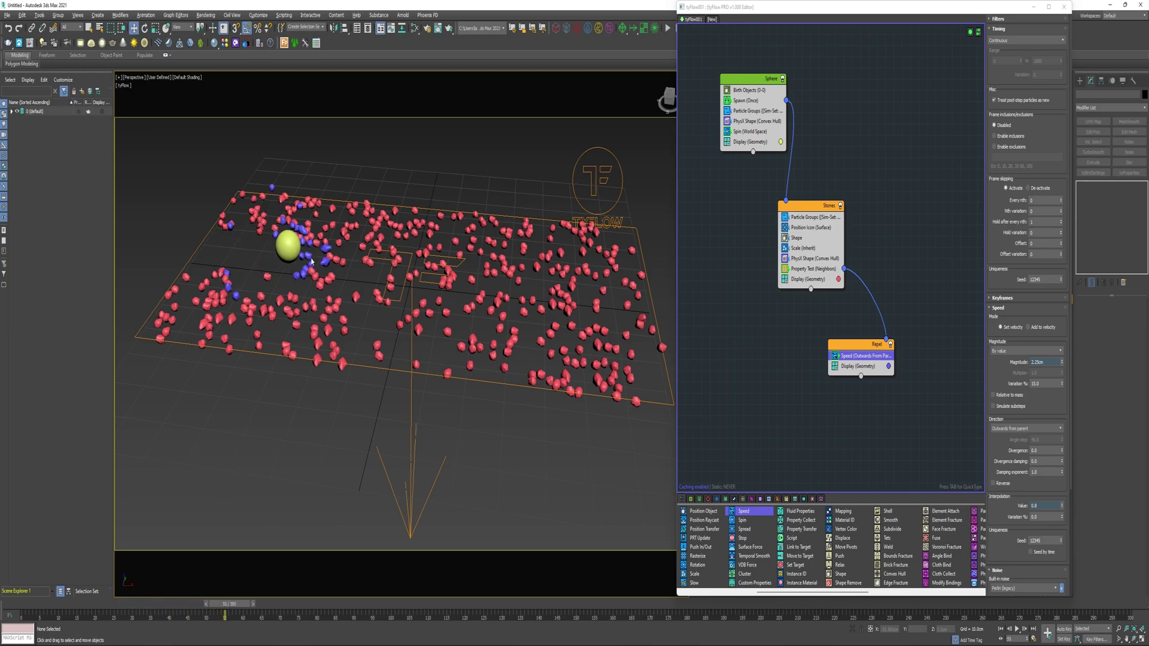
Set the Stones PhysX Shape's dynamic and static friction to 0.001 and preview the slide.
left_click(814, 259)
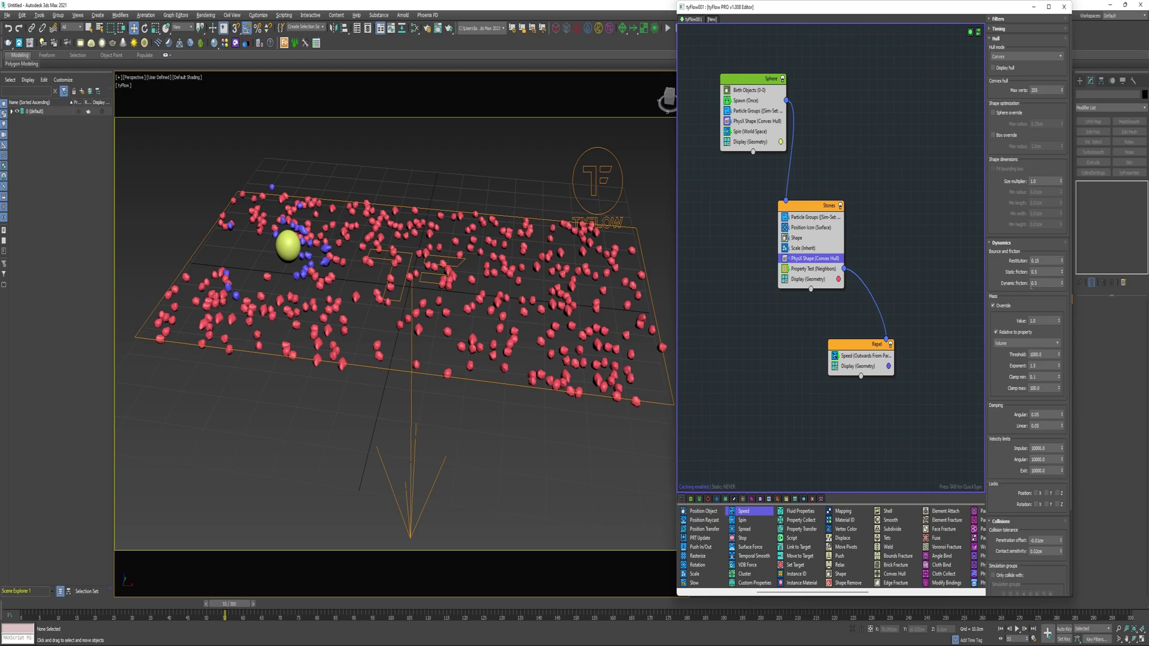
double_click(1049, 284)
type(".001")
key("Return")
double_click(1043, 273)
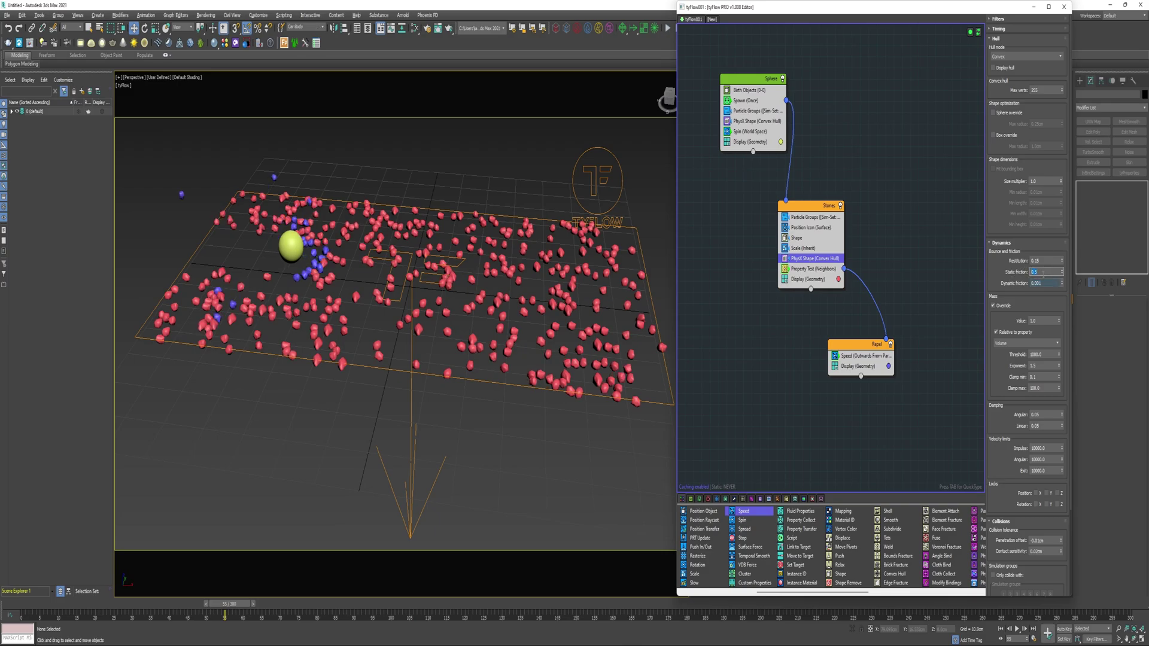
type(".001")
key("Return")
left_click_drag(224, 615, 335, 619)
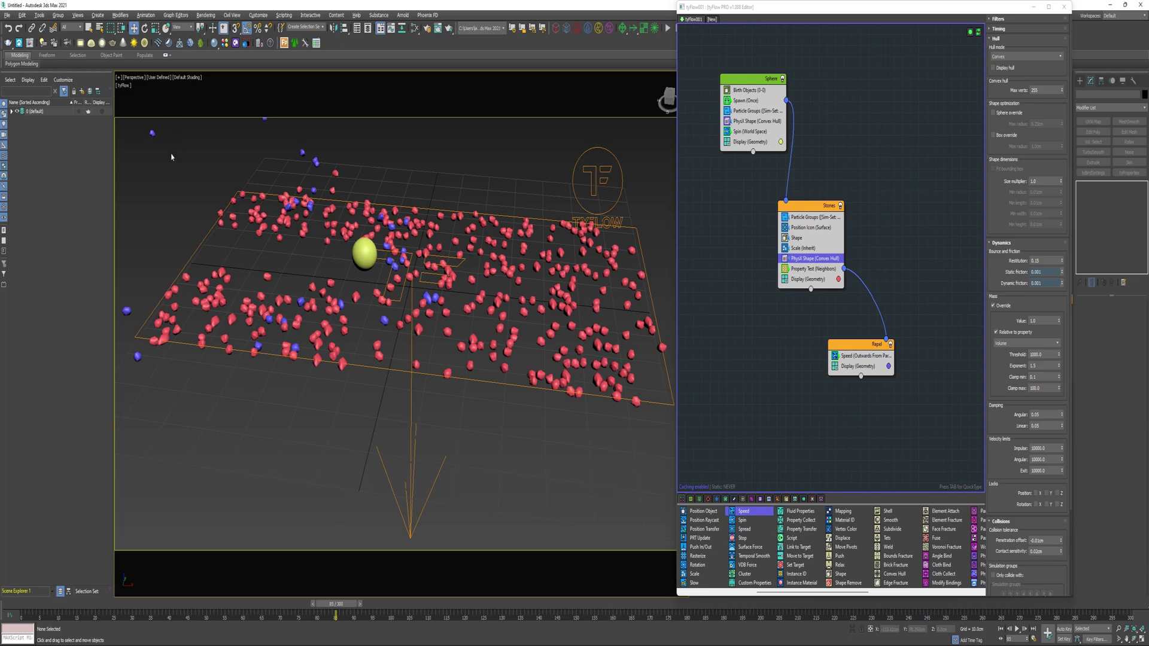
left_click(866, 357)
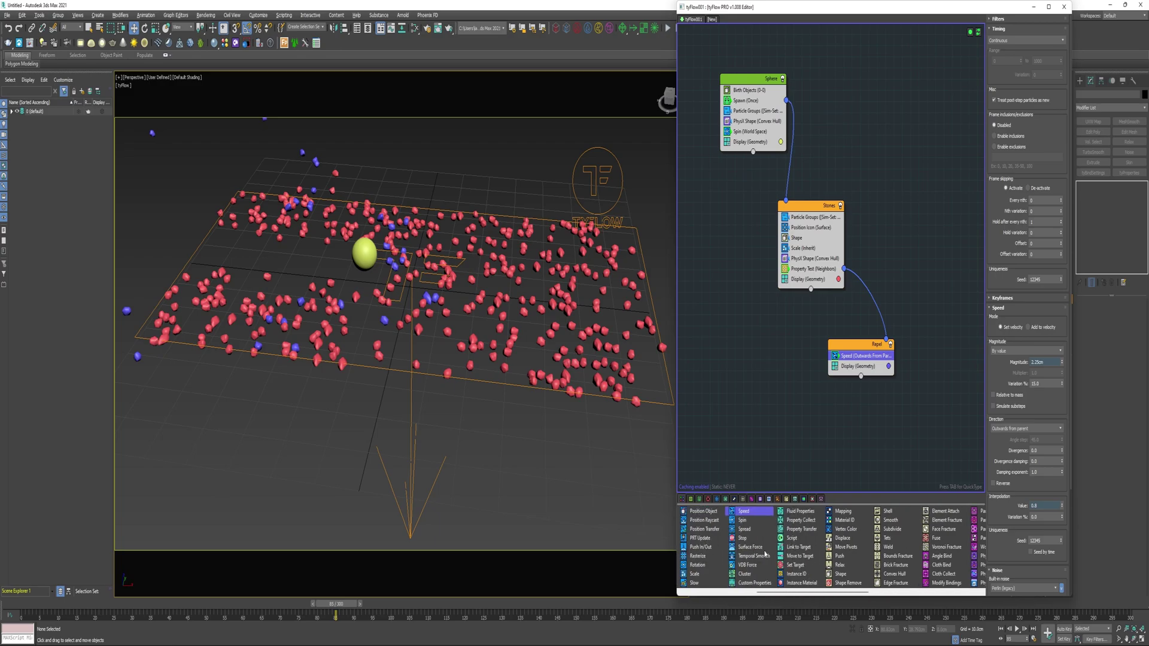
Add a Set Target operator to the Repel event, set to Parent.
left_click_drag(802, 565, 867, 356)
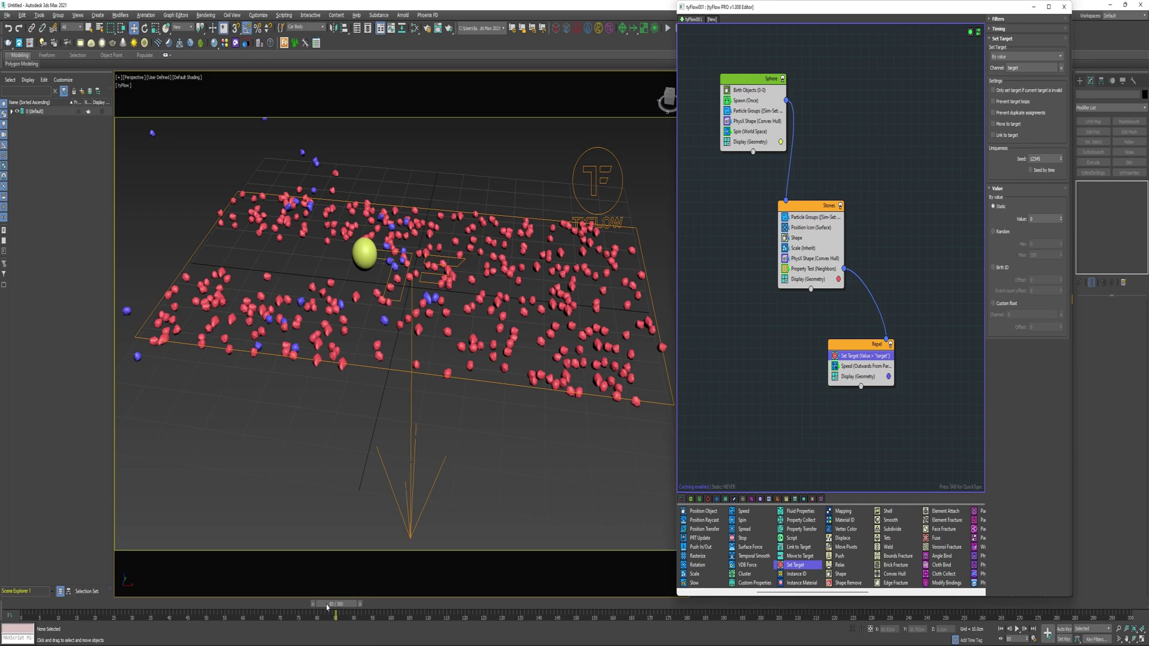
left_click_drag(336, 604, 20, 616)
left_click(1019, 57)
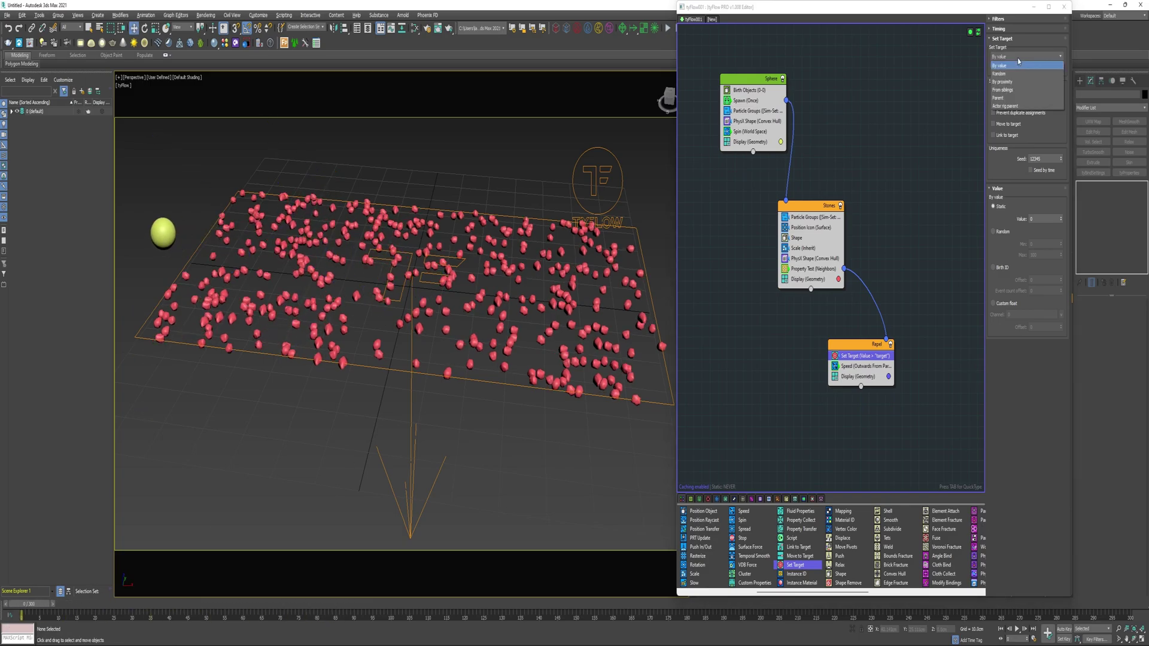
left_click(1004, 97)
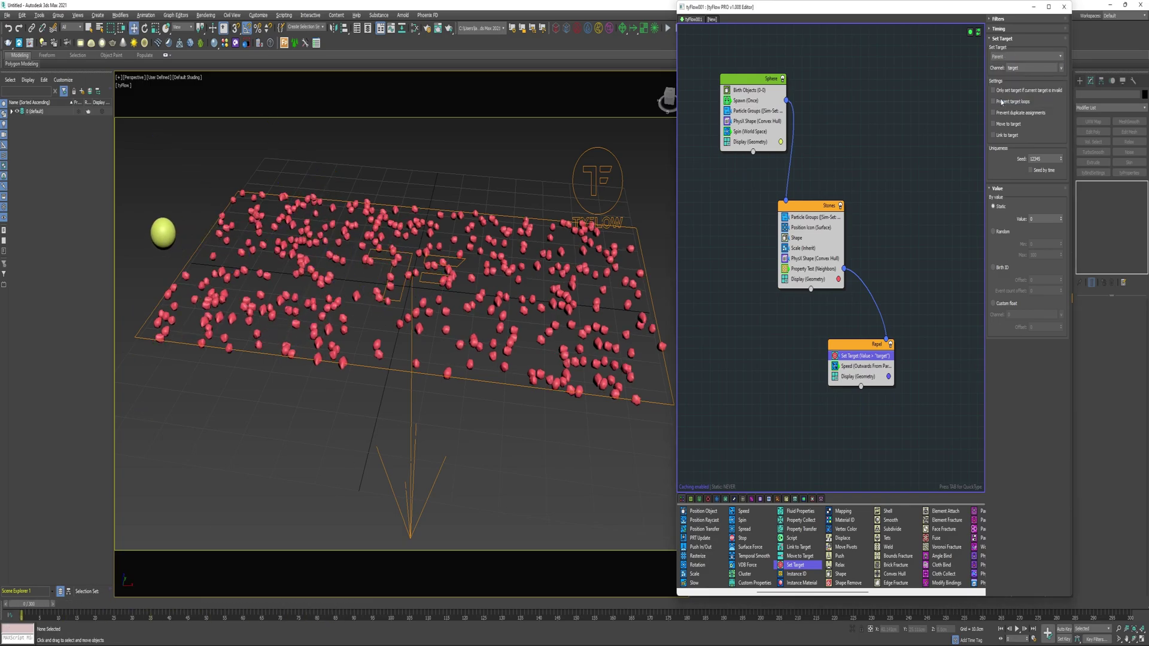
Enable filters on Speed with a Target distance < 15 filter on the target channel.
left_click(846, 367)
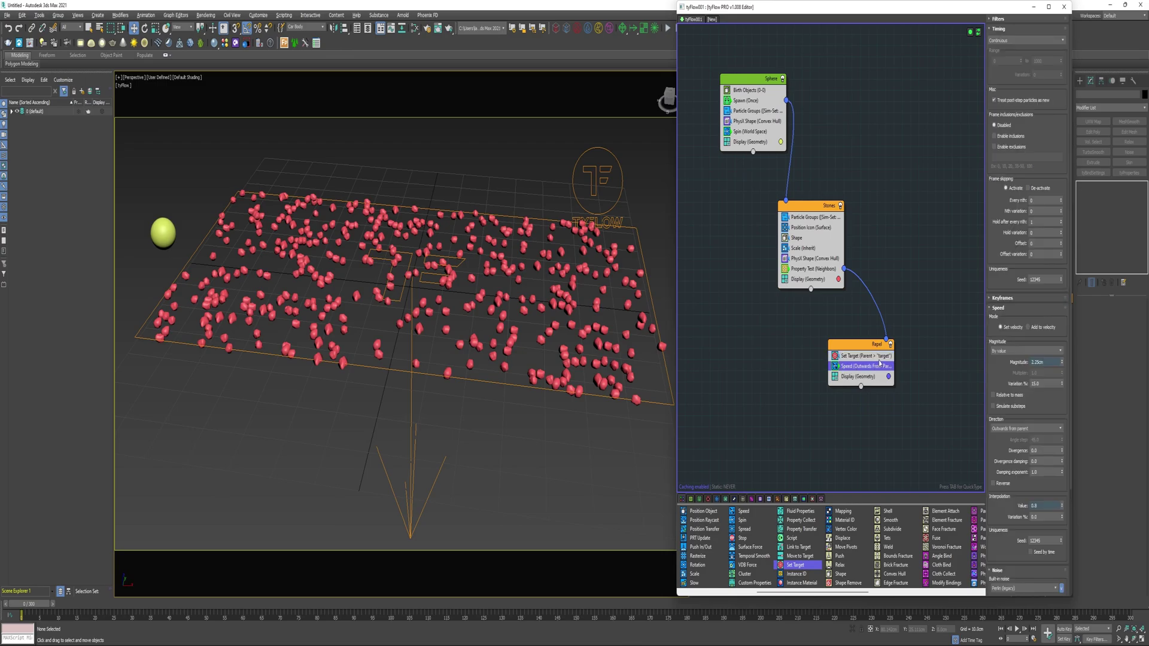
left_click(995, 37)
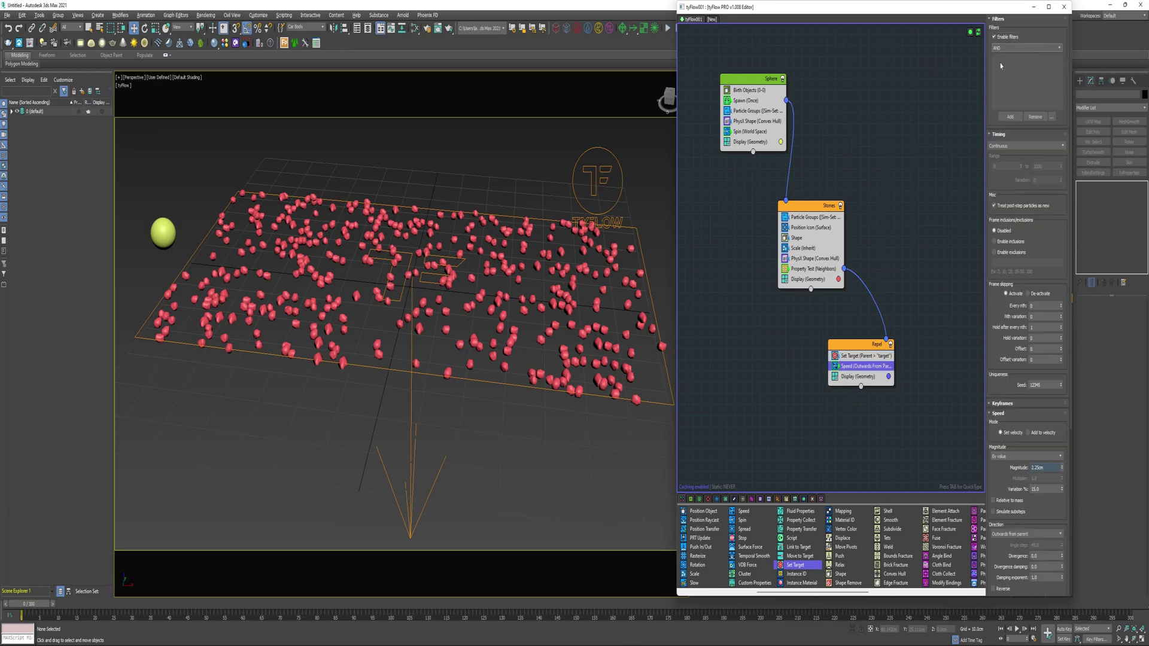
left_click(1010, 117)
left_click(1009, 157)
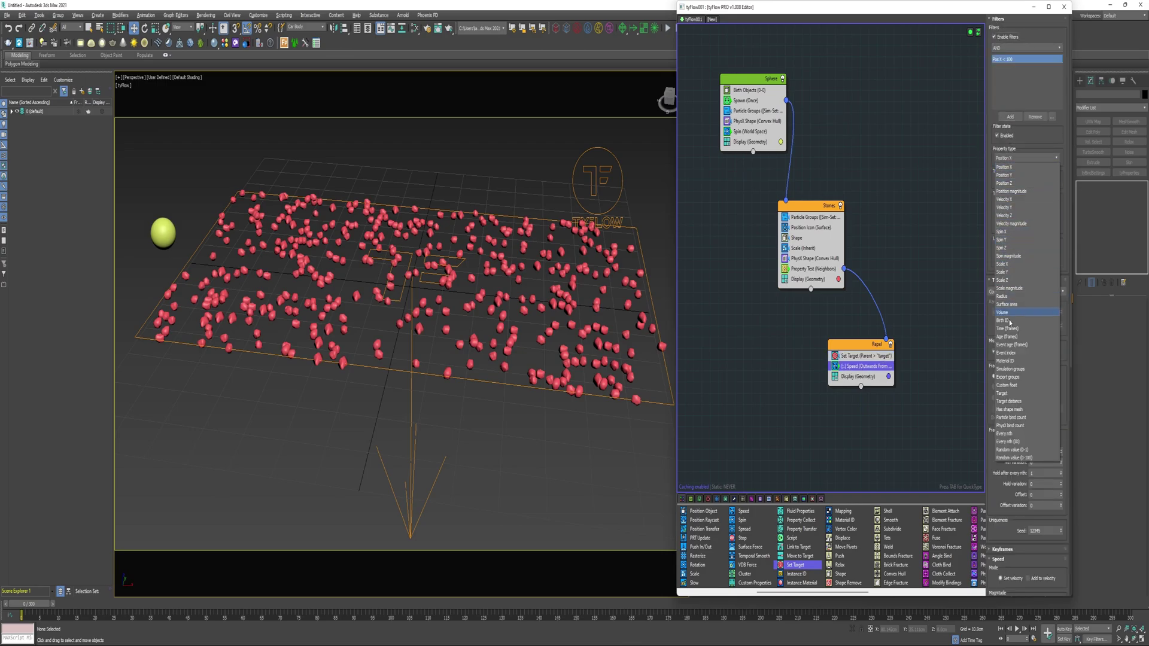
left_click(1005, 401)
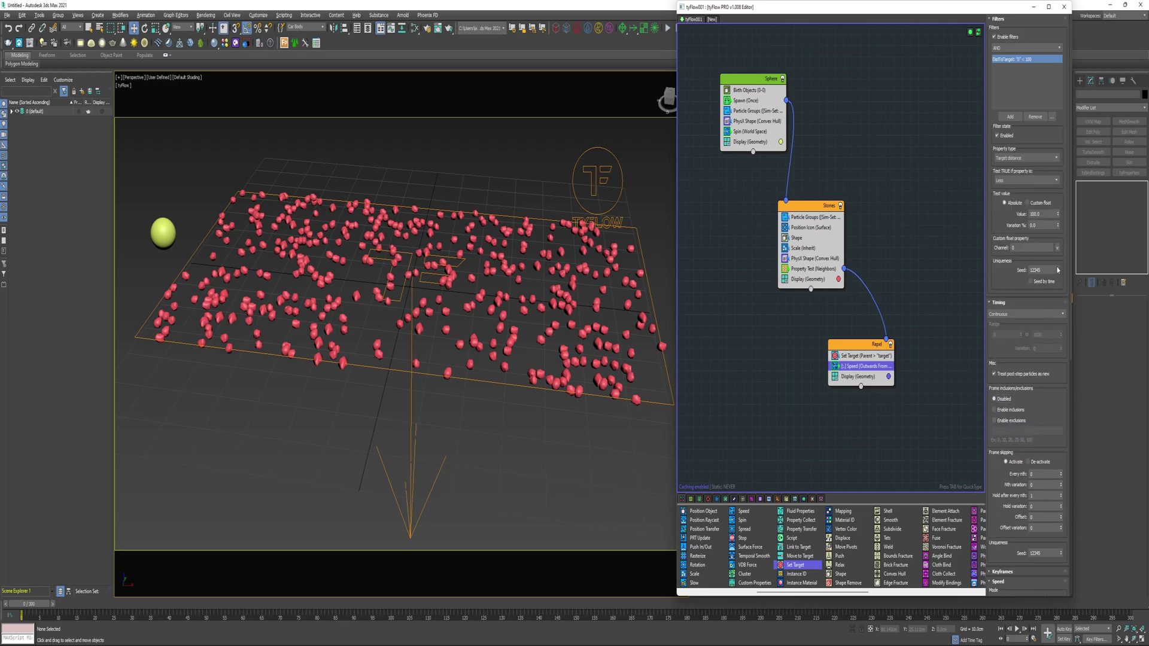
left_click(1042, 214)
type("15")
key("Return")
left_click(1057, 247)
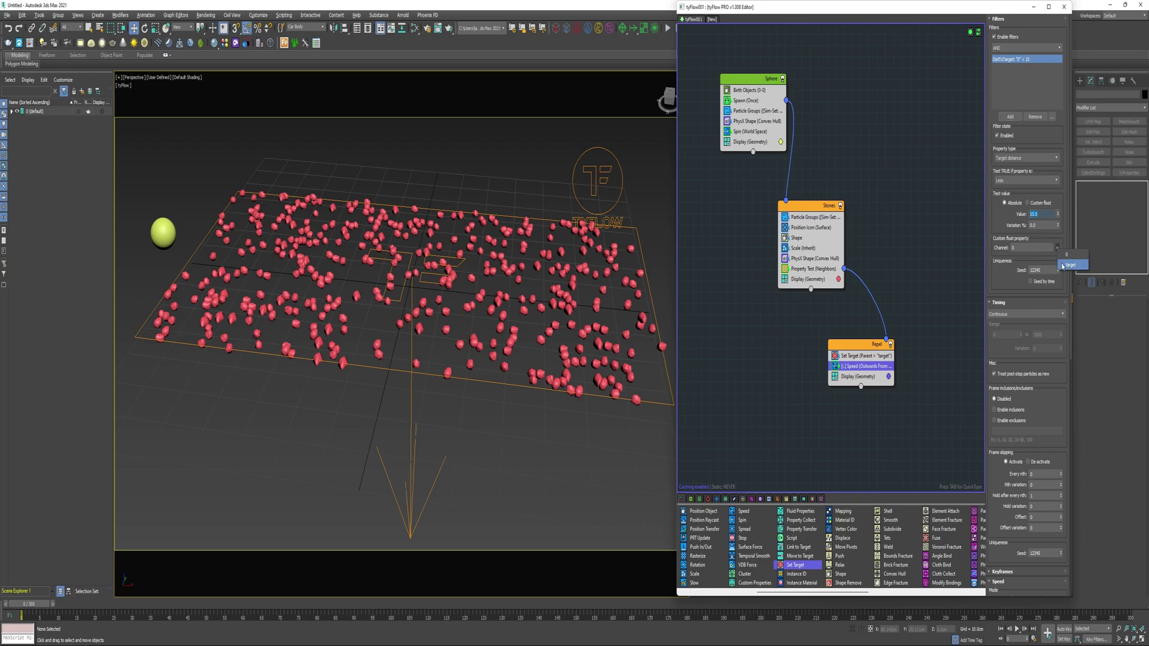
left_click(1068, 256)
left_click(1011, 60)
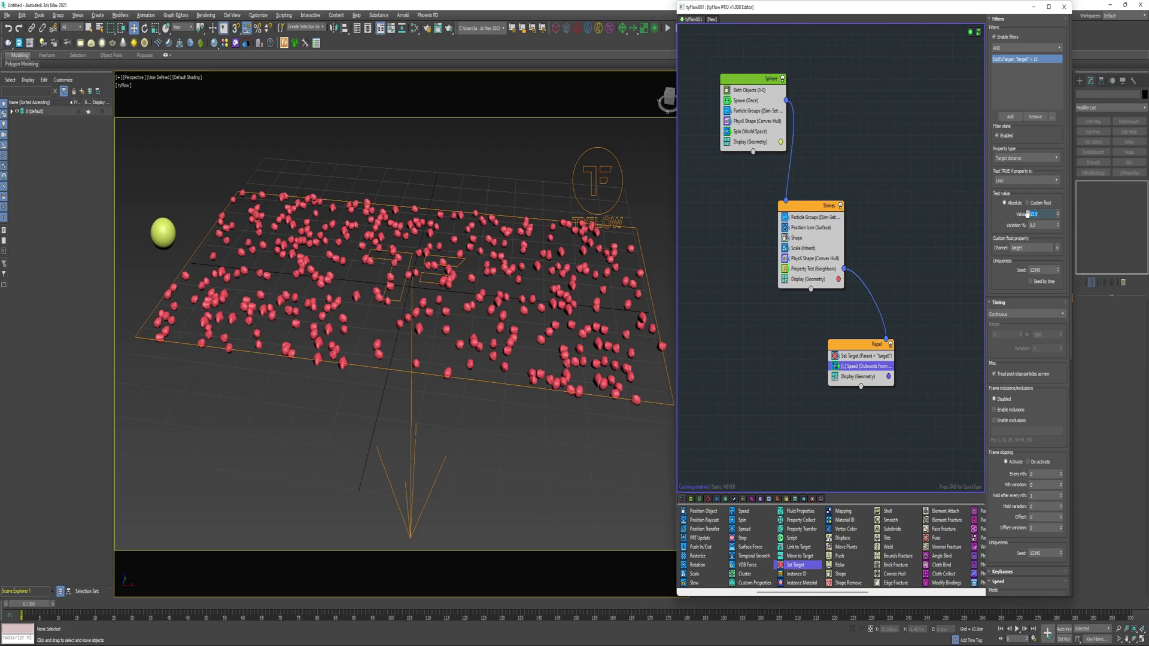
Play and scrub the simulation to preview stones repelled near the sphere.
left_click(154, 252)
key("/")
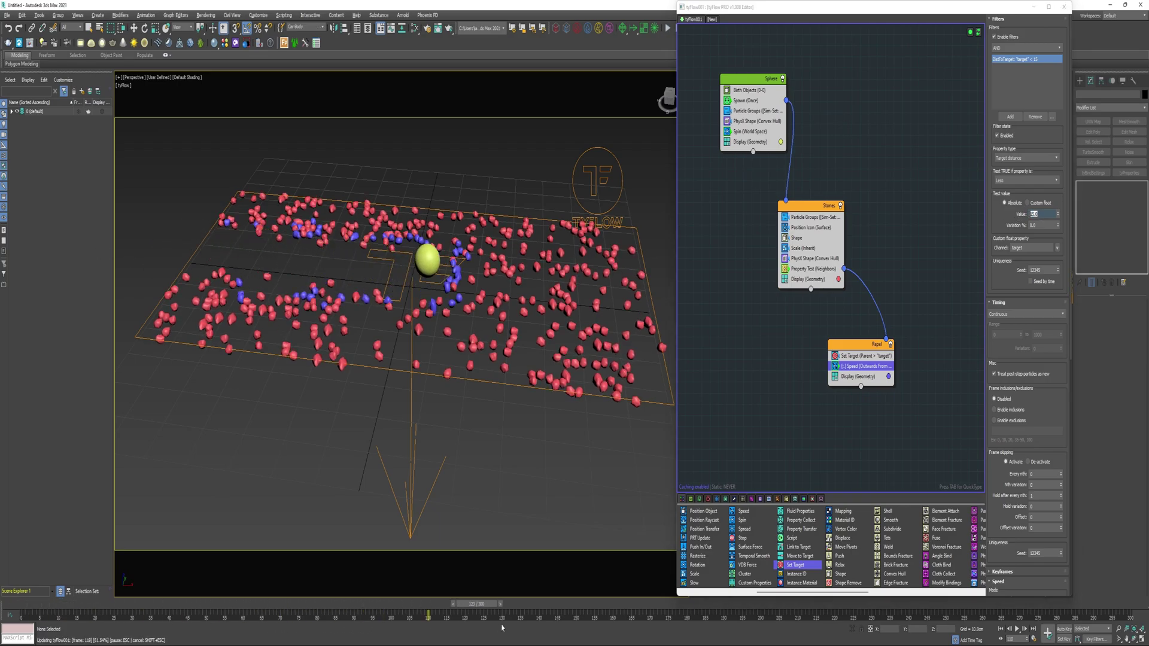
left_click_drag(745, 609, 298, 603)
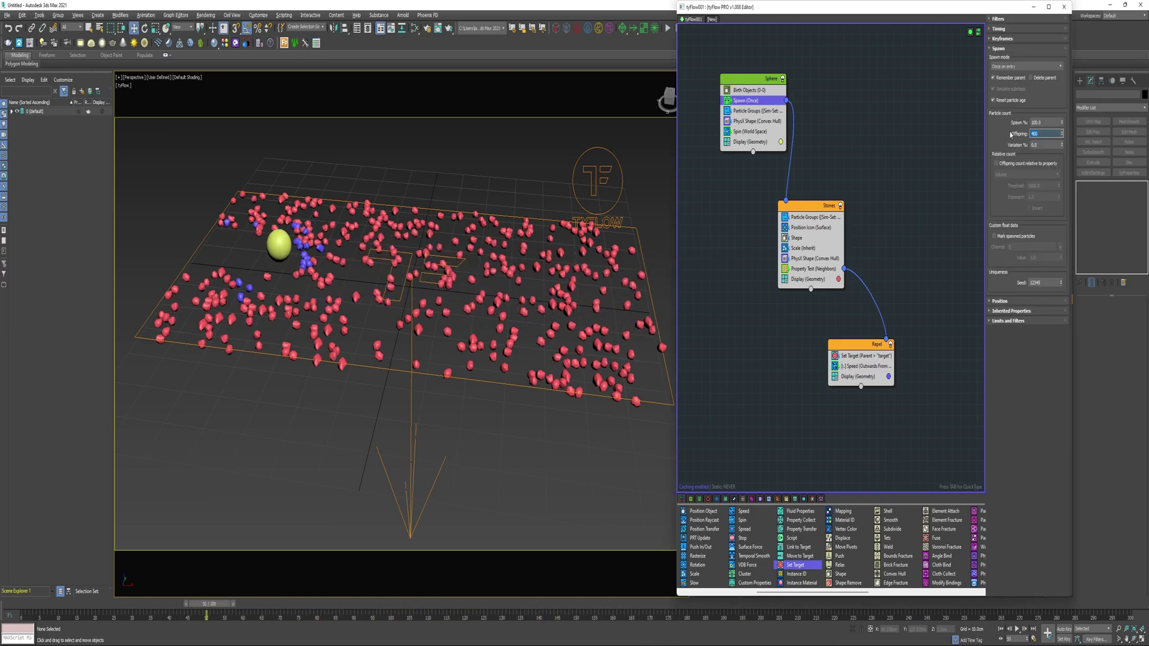
Raise the Spawn (Once) offspring count from 80 to 800 and scrub forward to view the denser stones.
type("0")
key("Return")
left_click_drag(210, 605, 789, 620)
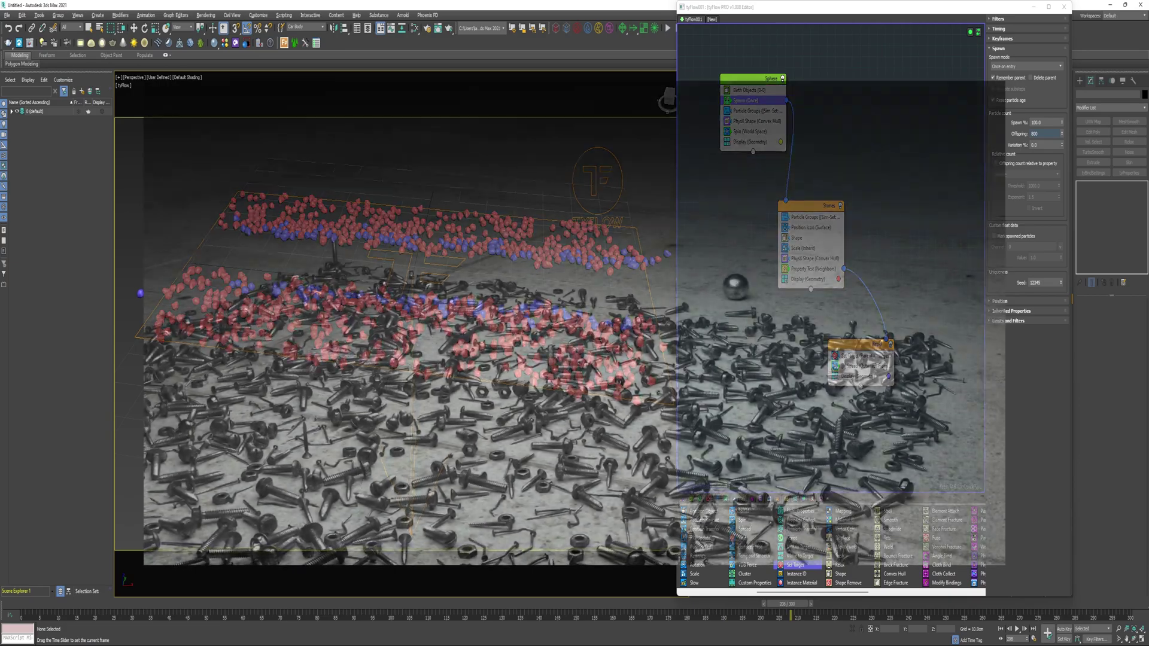